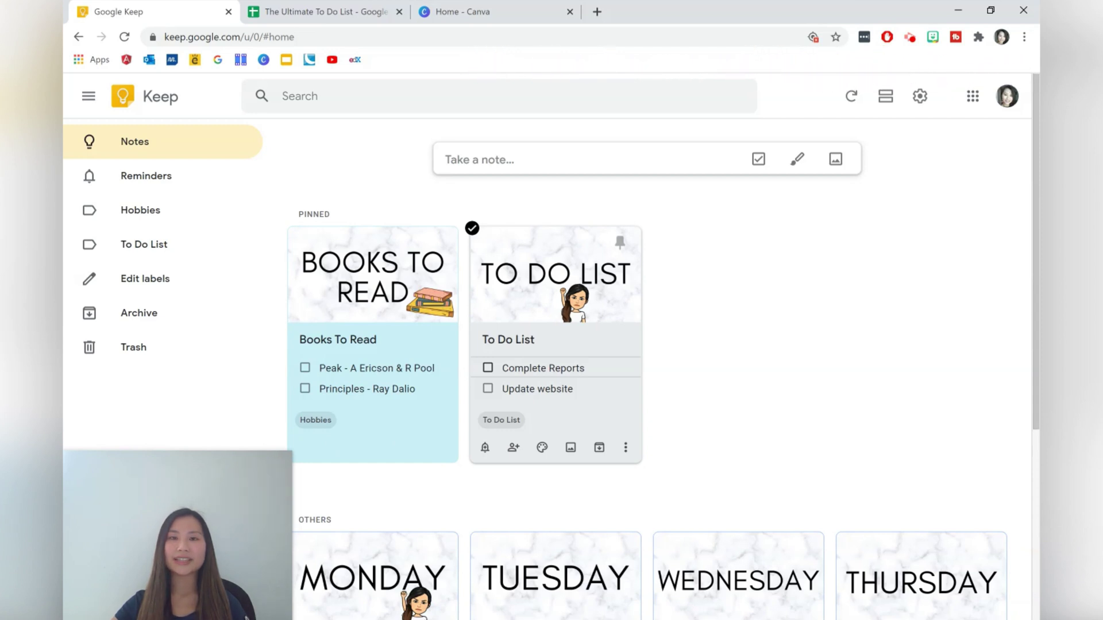
- Check off Complete Reports on the To Do List card and open the note
click(487, 368)
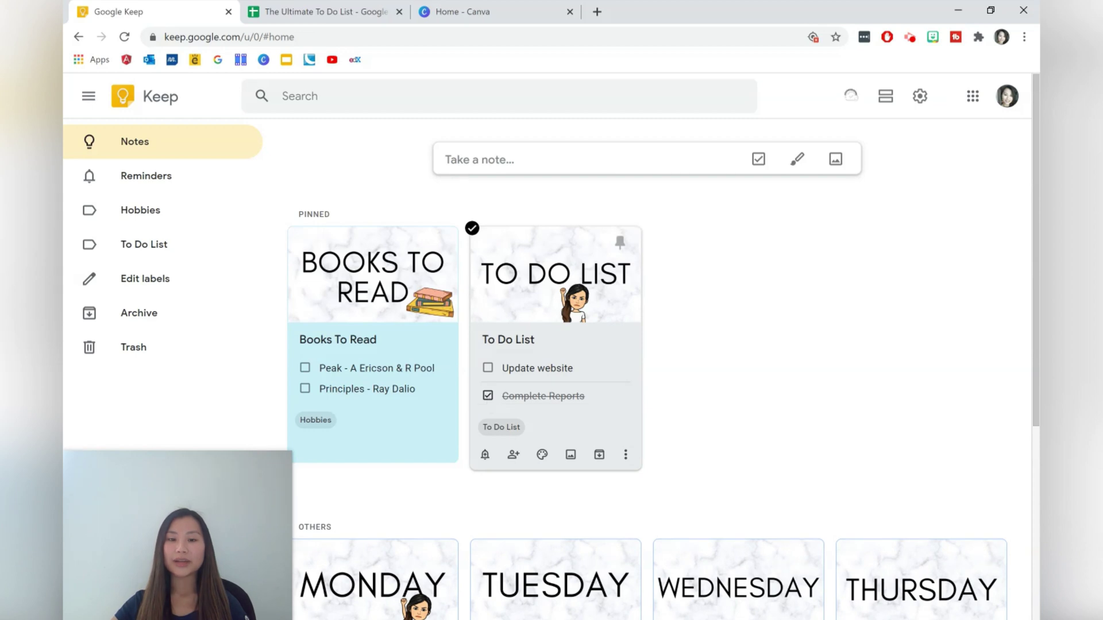
click(582, 423)
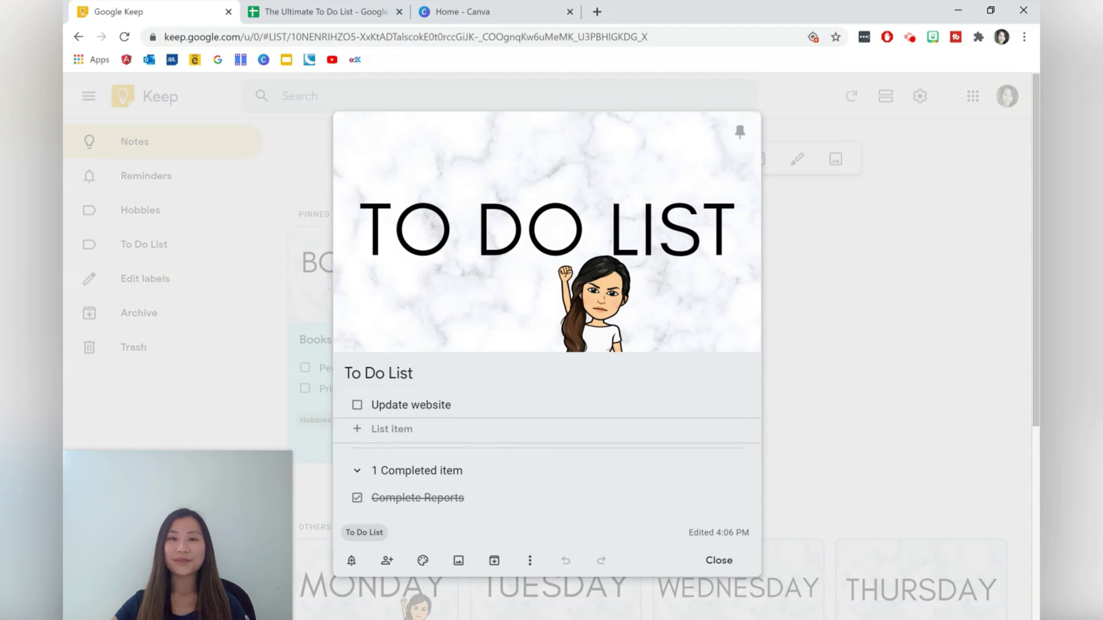
- Give the To Do List note a pink background and close it
mouse_move(741, 497)
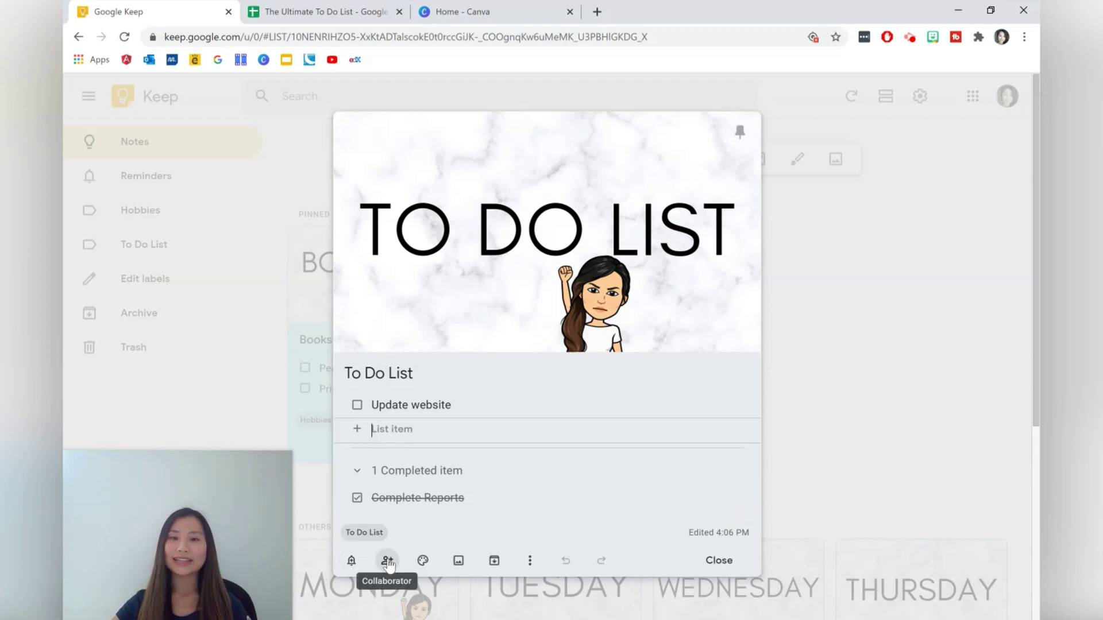
mouse_move(421, 560)
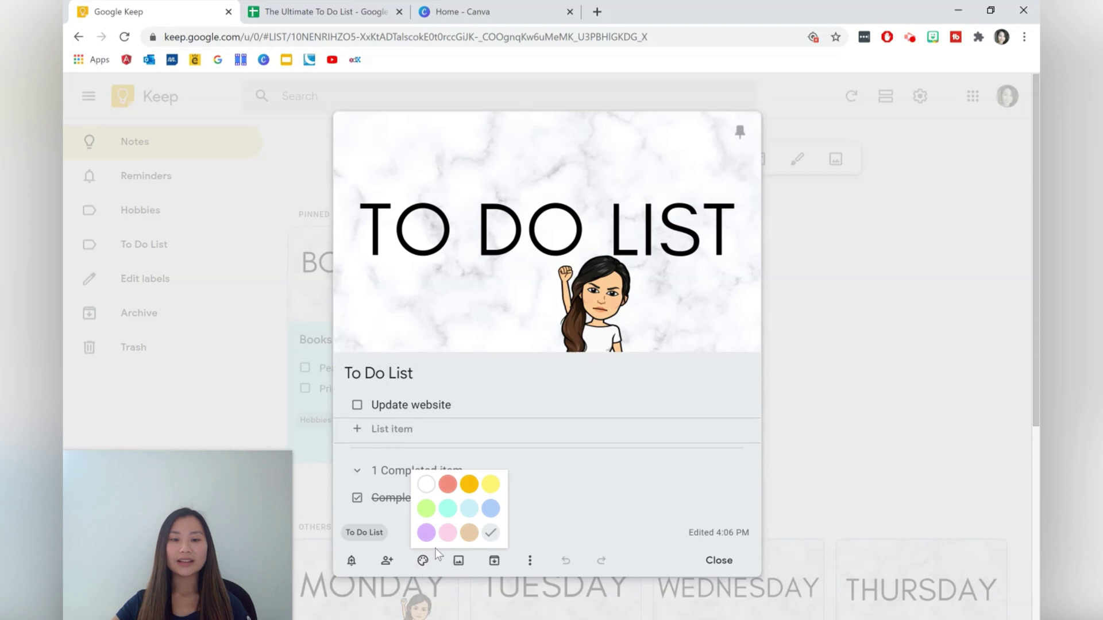
click(447, 533)
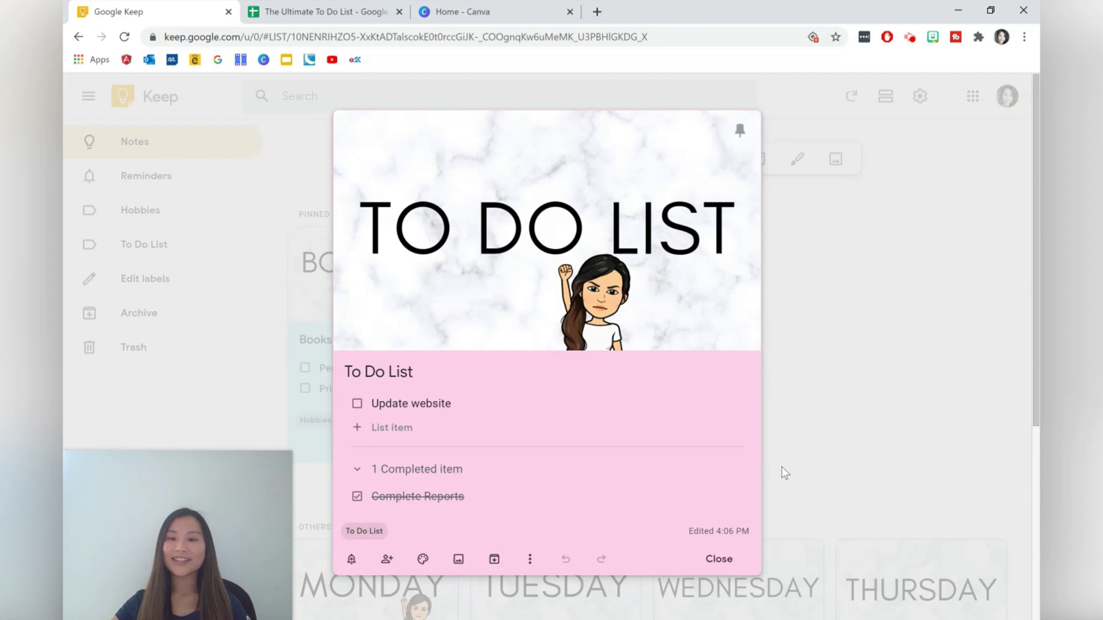
click(815, 461)
- Archive the Monday note, then the remaining six day notes with the E shortcut
scroll(815, 461, down, 5)
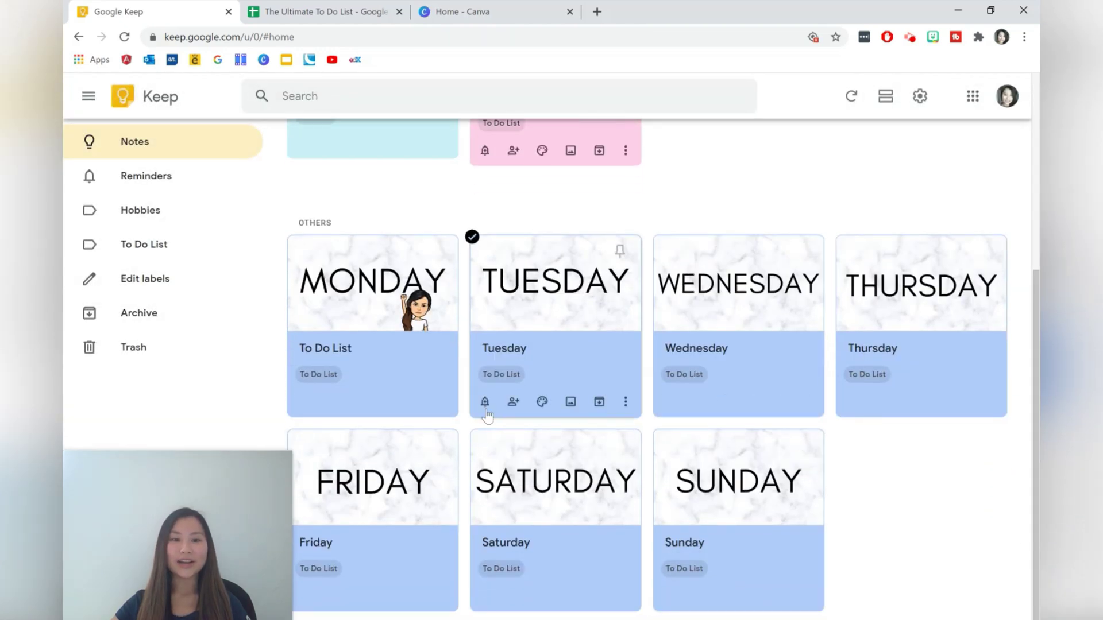
click(416, 402)
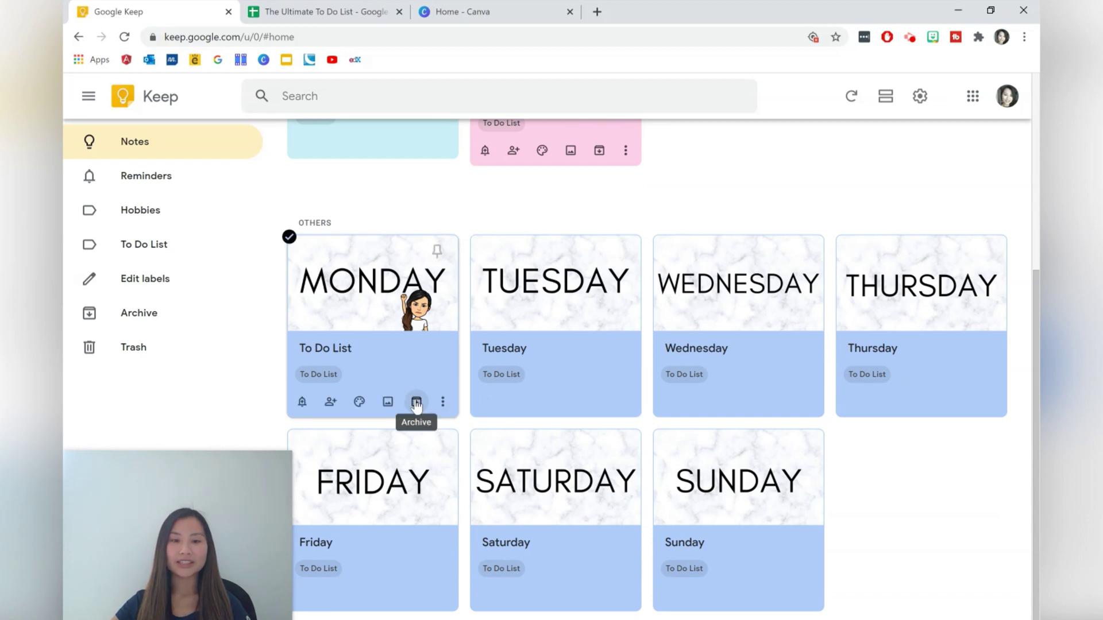
drag(945, 544, 380, 321)
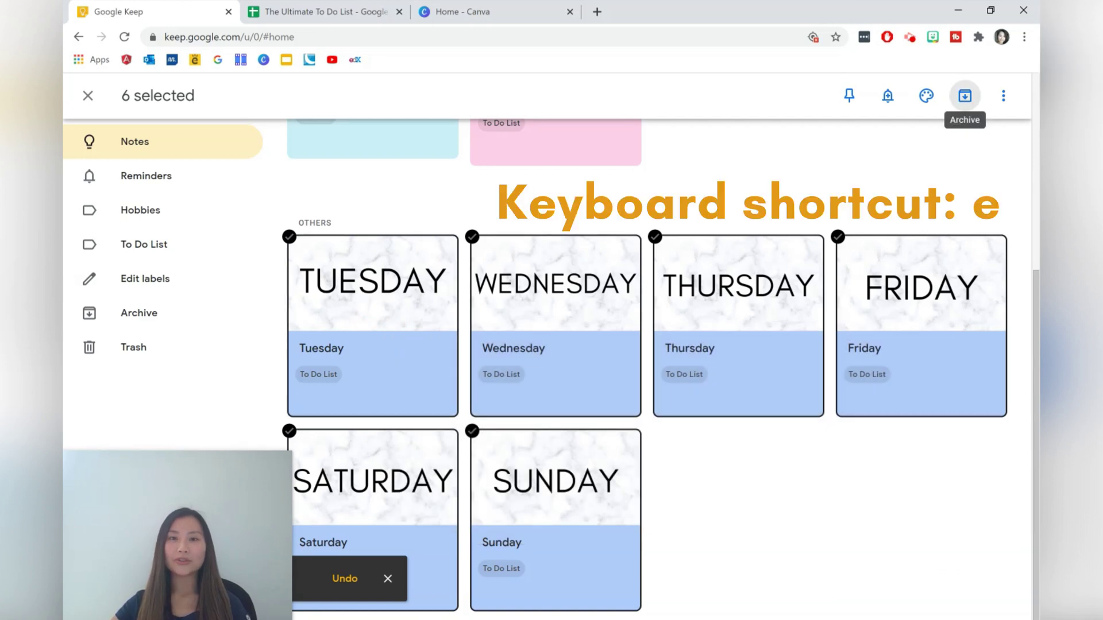
key(e)
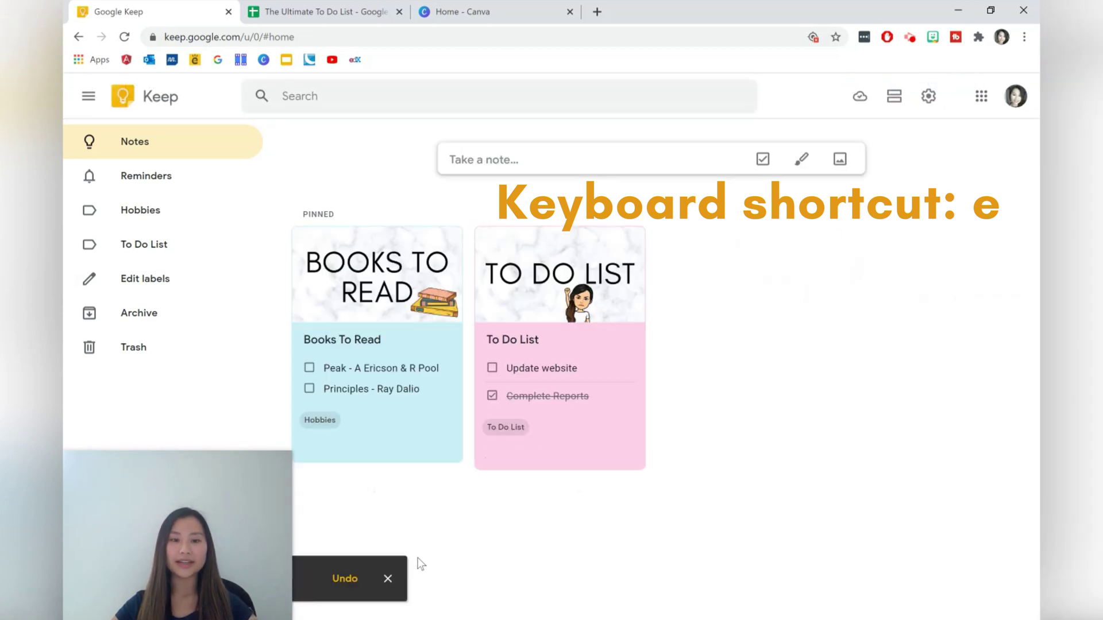
click(387, 578)
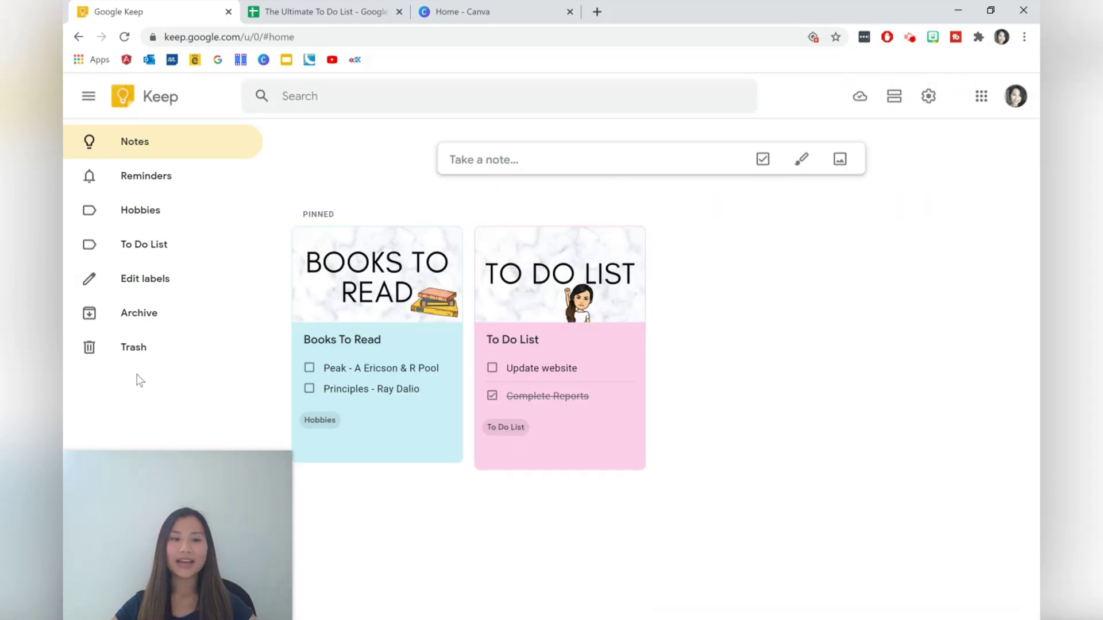
- Check the archived day notes, return to Notes, then switch to The Ultimate To Do List spreadsheet
click(139, 317)
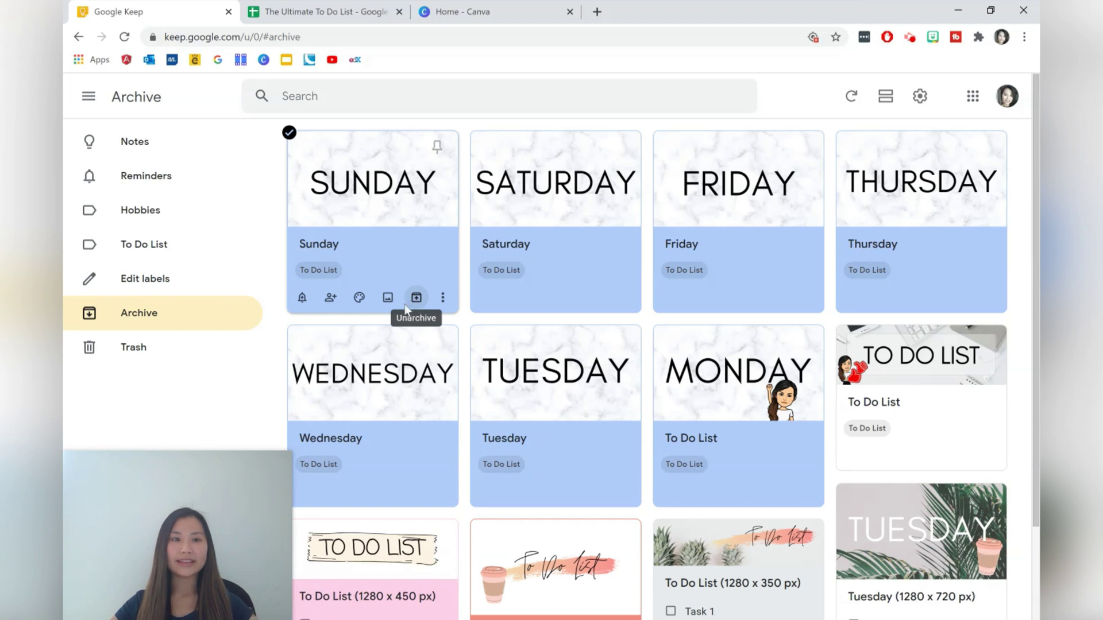
click(167, 151)
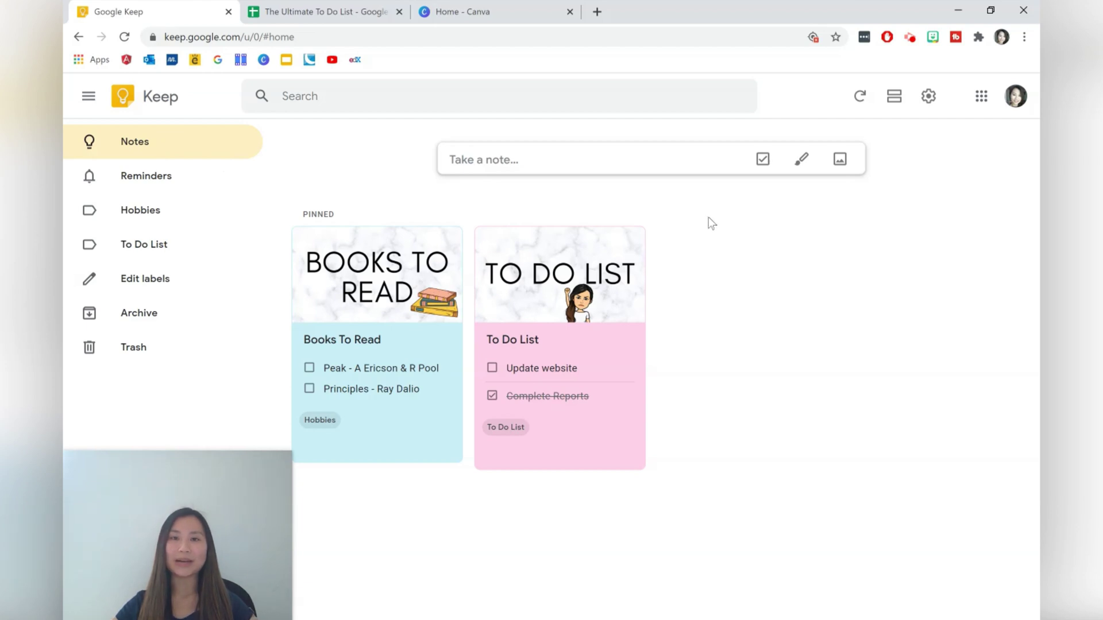
click(324, 12)
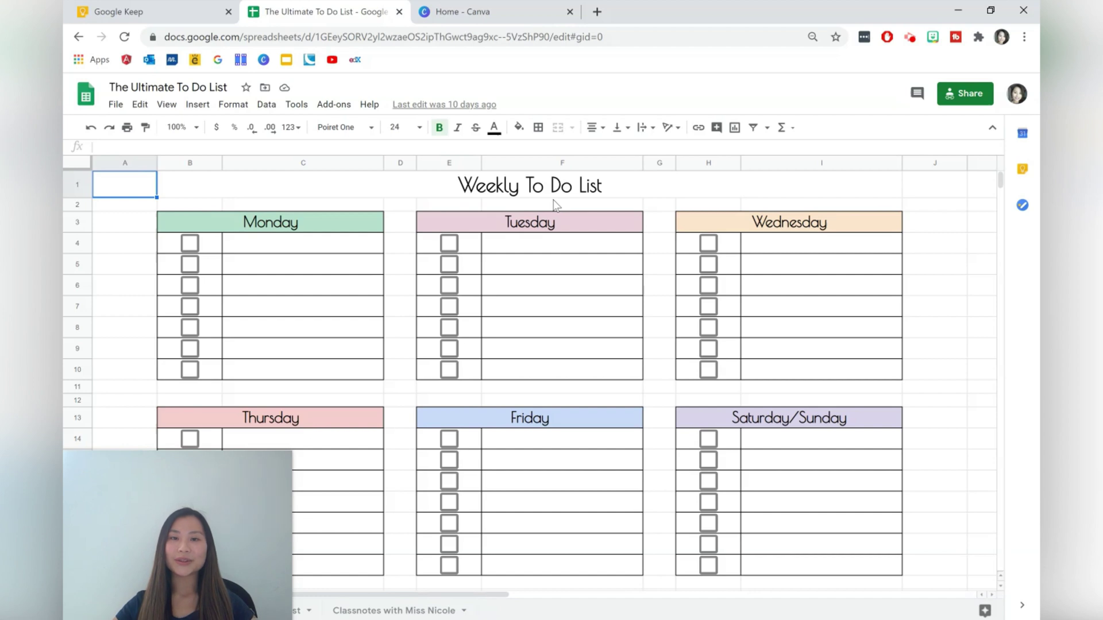
click(1021, 172)
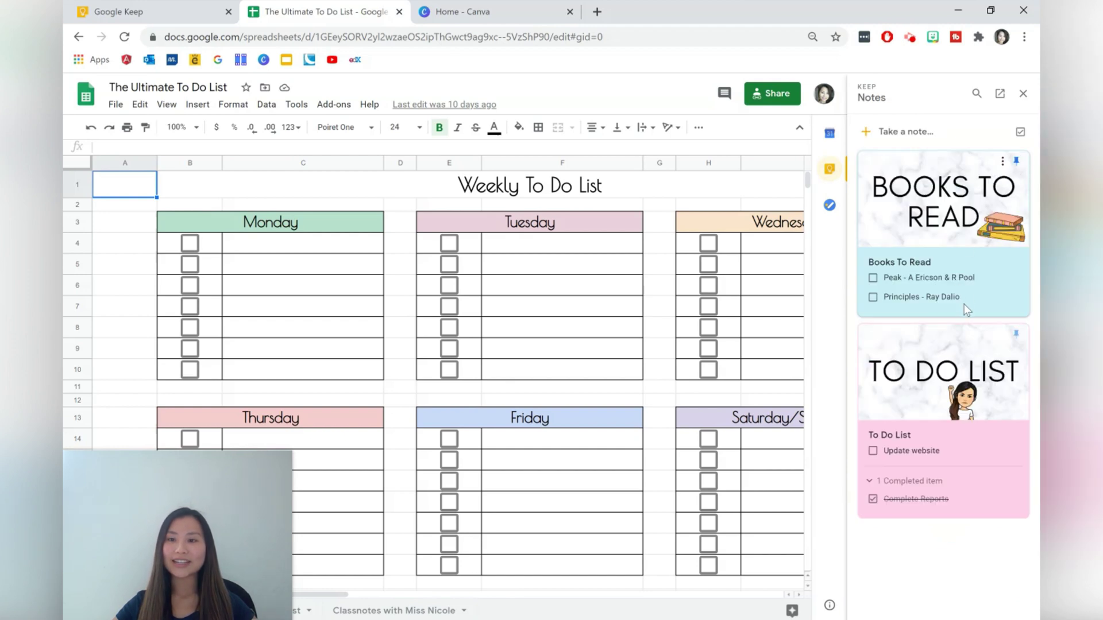
click(963, 303)
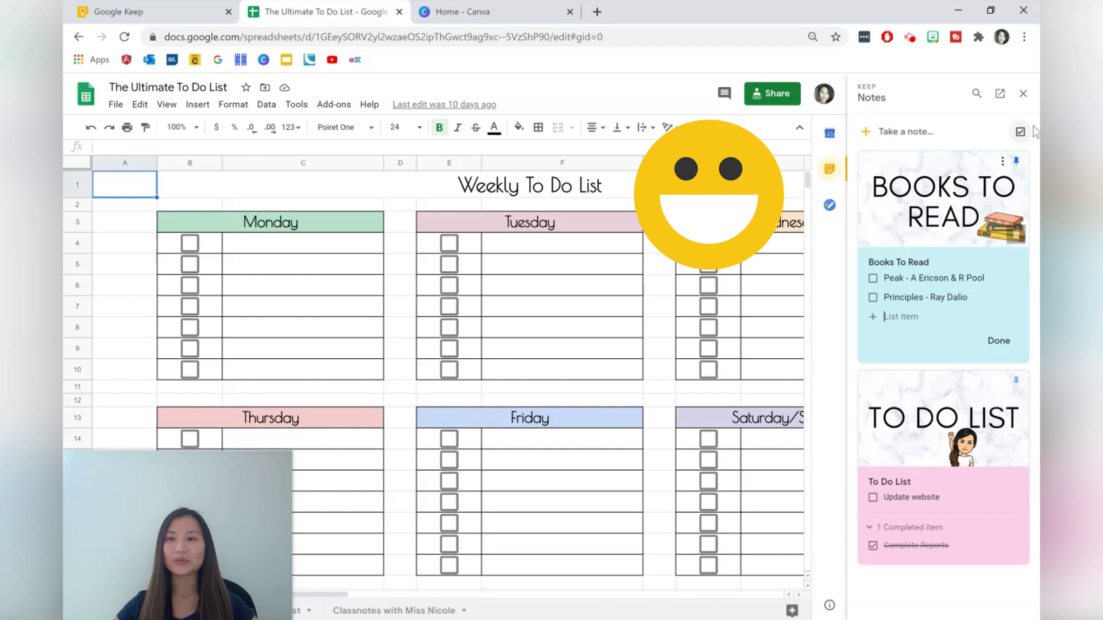
click(1028, 96)
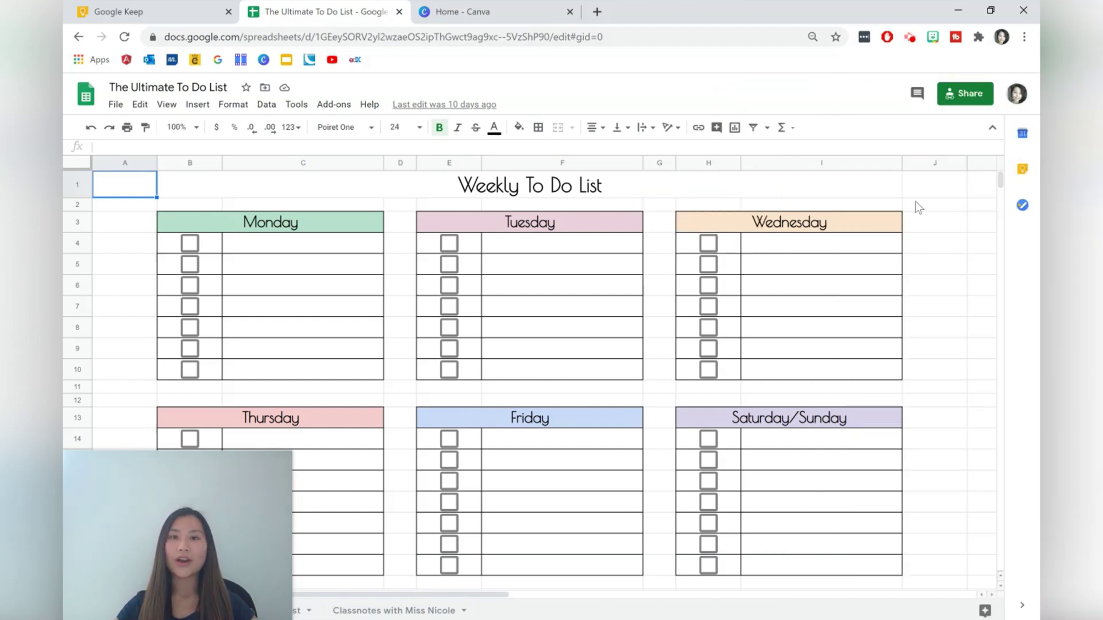
click(218, 16)
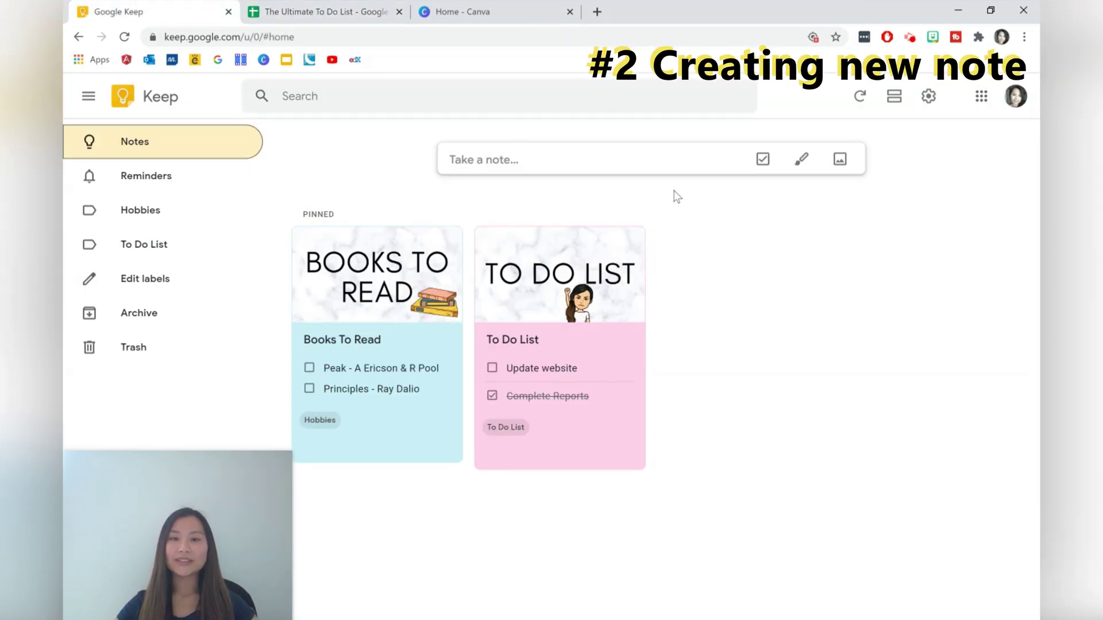
- Create a note titled 'Shopping List', then start and cancel a second empty note
click(662, 159)
click(664, 159)
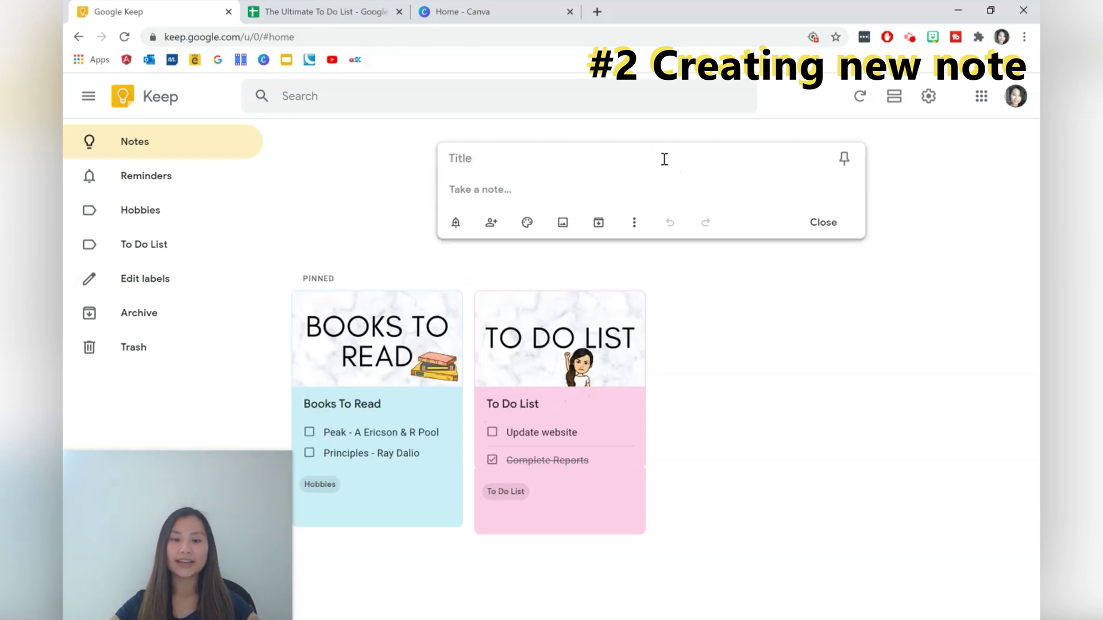
text(Shopping)
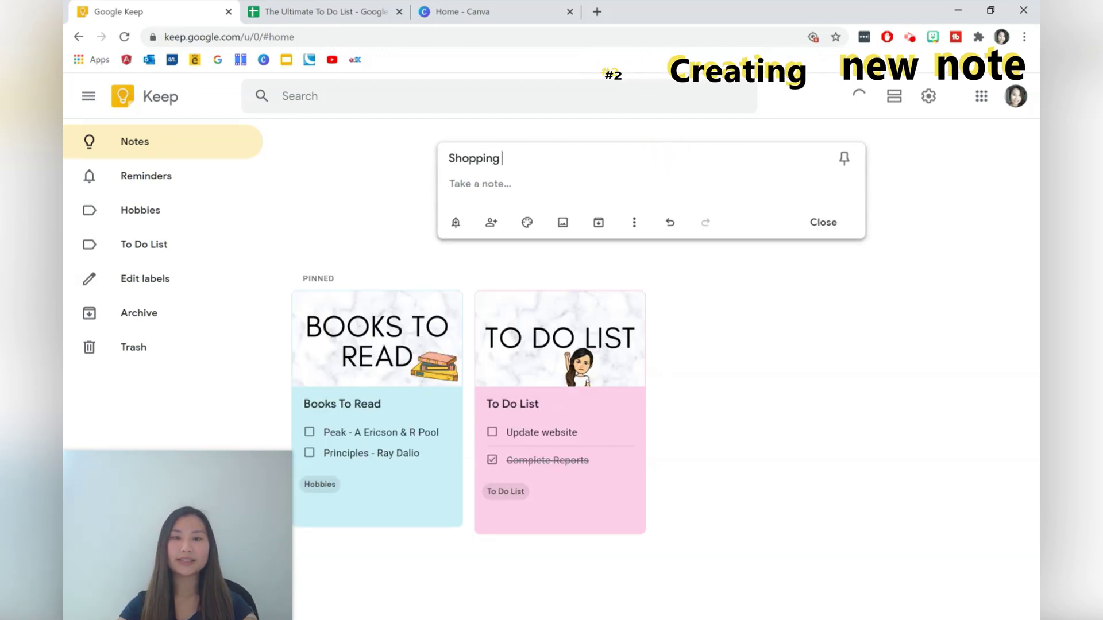
text( List)
click(640, 183)
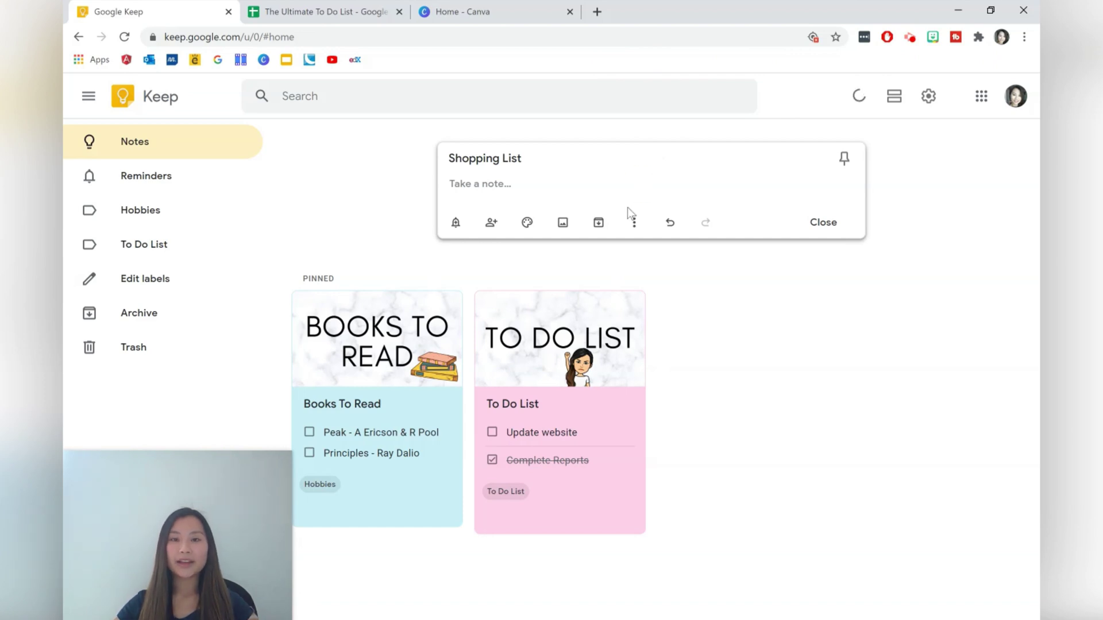
click(698, 254)
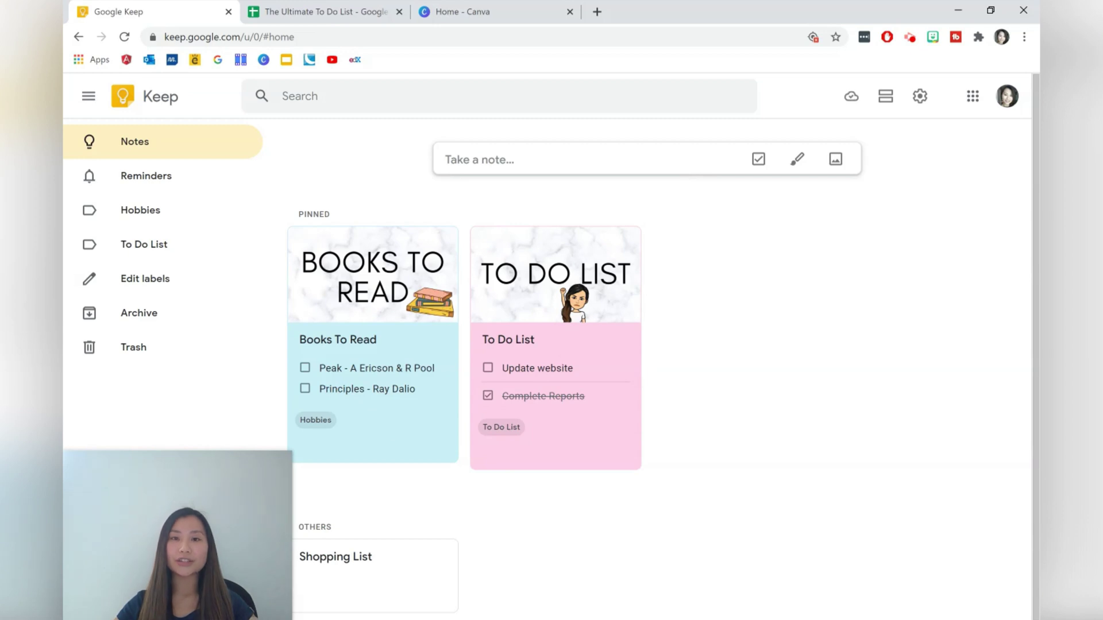
click(480, 159)
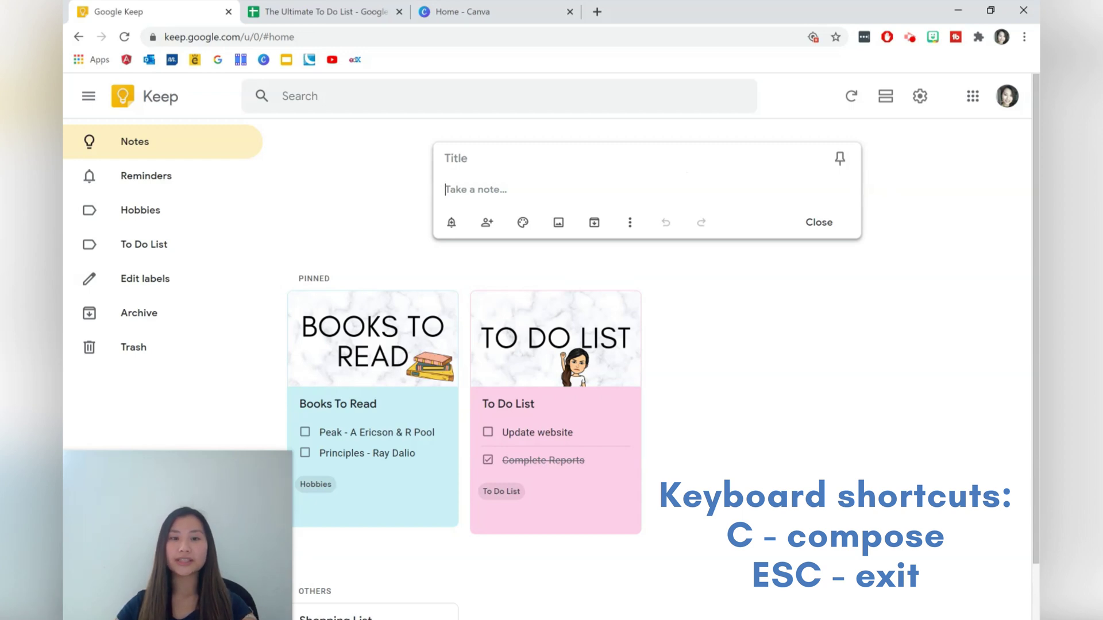
key(Escape)
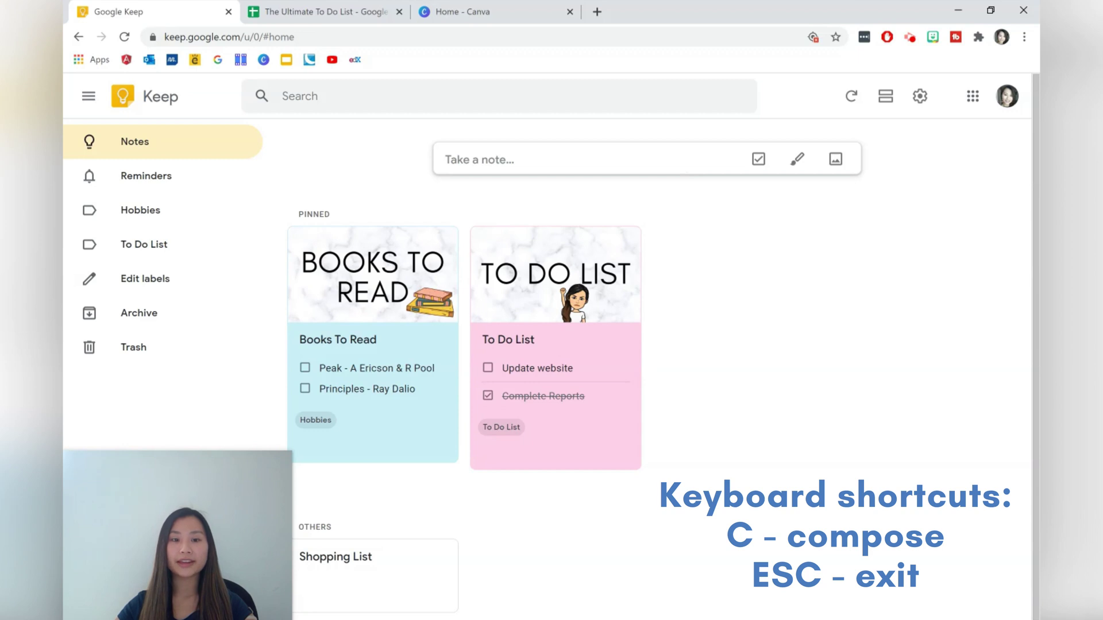
- Turn the Shopping List note into a checklist with Dishwasher detergent as the first item
click(389, 565)
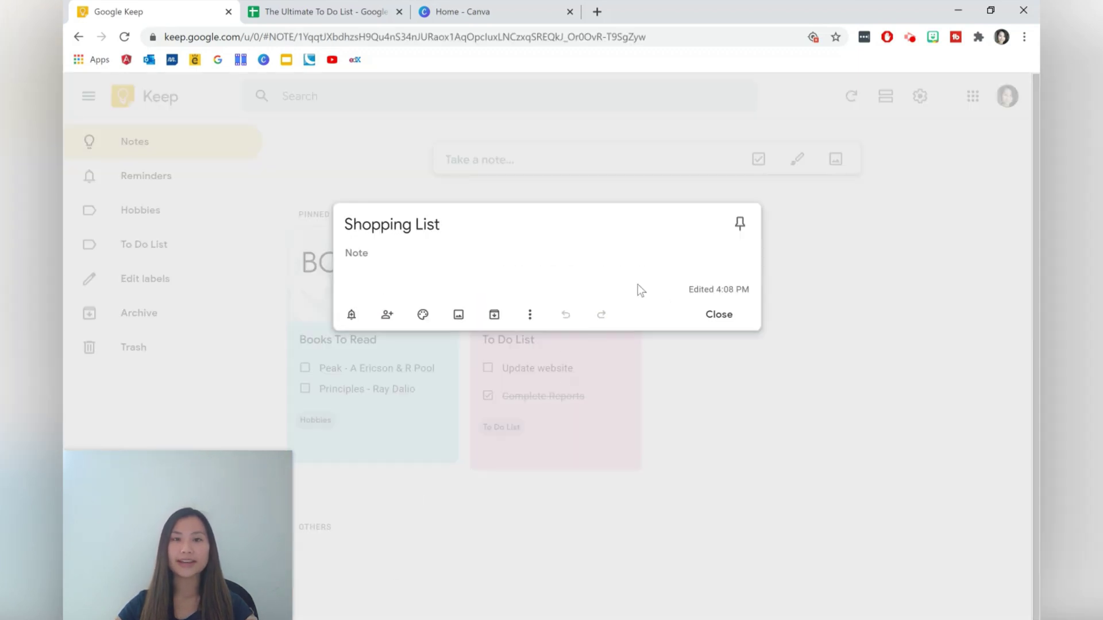
click(612, 258)
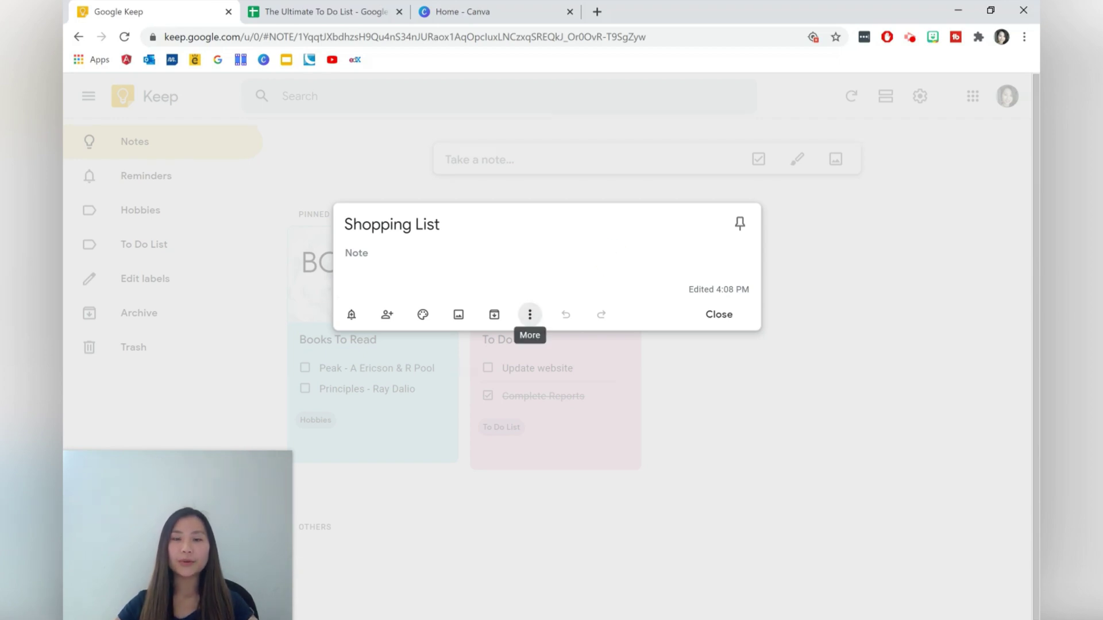
click(530, 315)
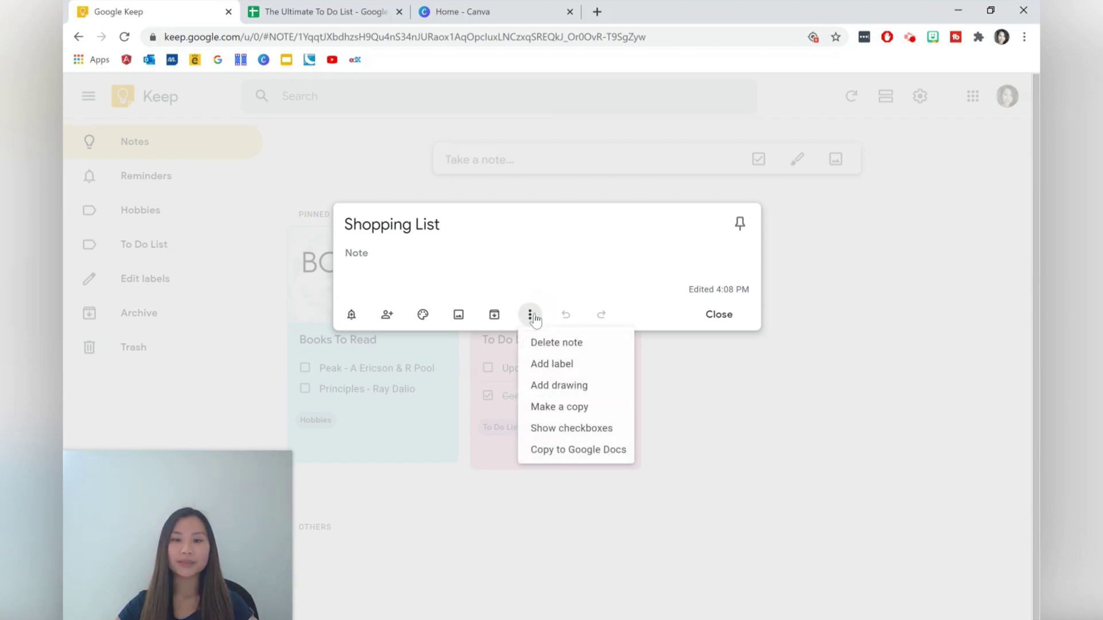
click(557, 426)
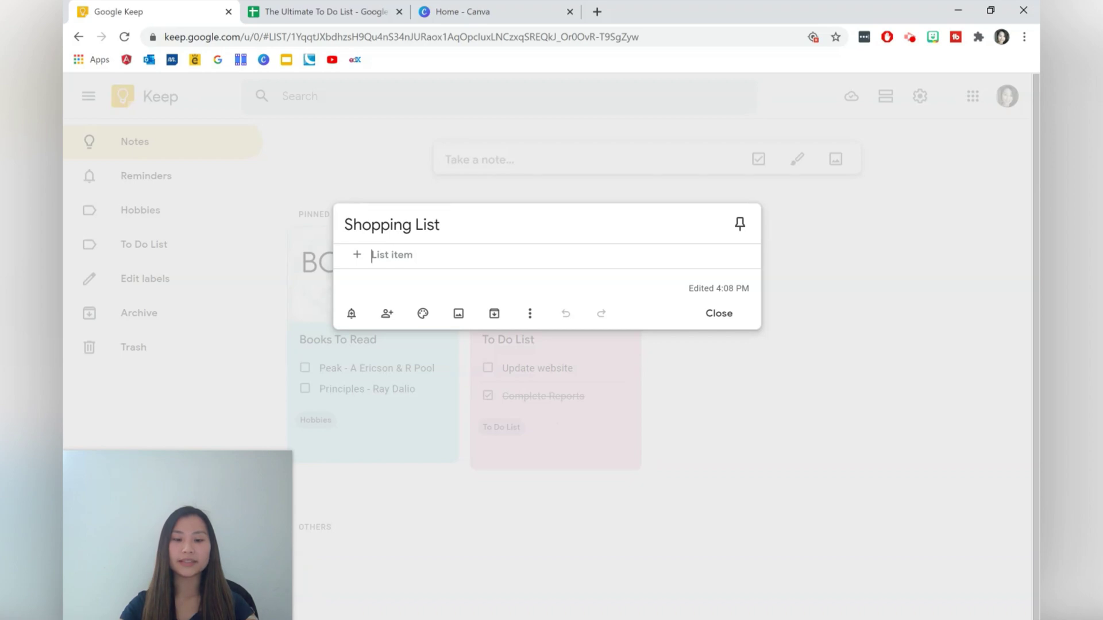
text(Dishwas)
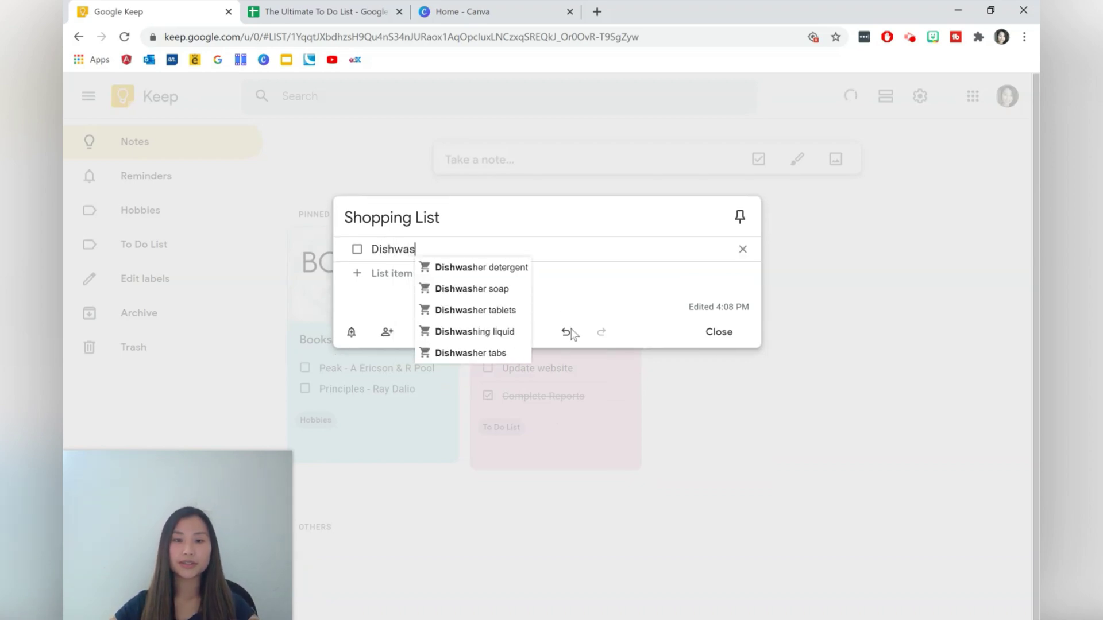
click(491, 267)
- Add 'Pasta and sauce' from suggestions, indenting it with Ctrl+] then back out with Ctrl+[
click(485, 272)
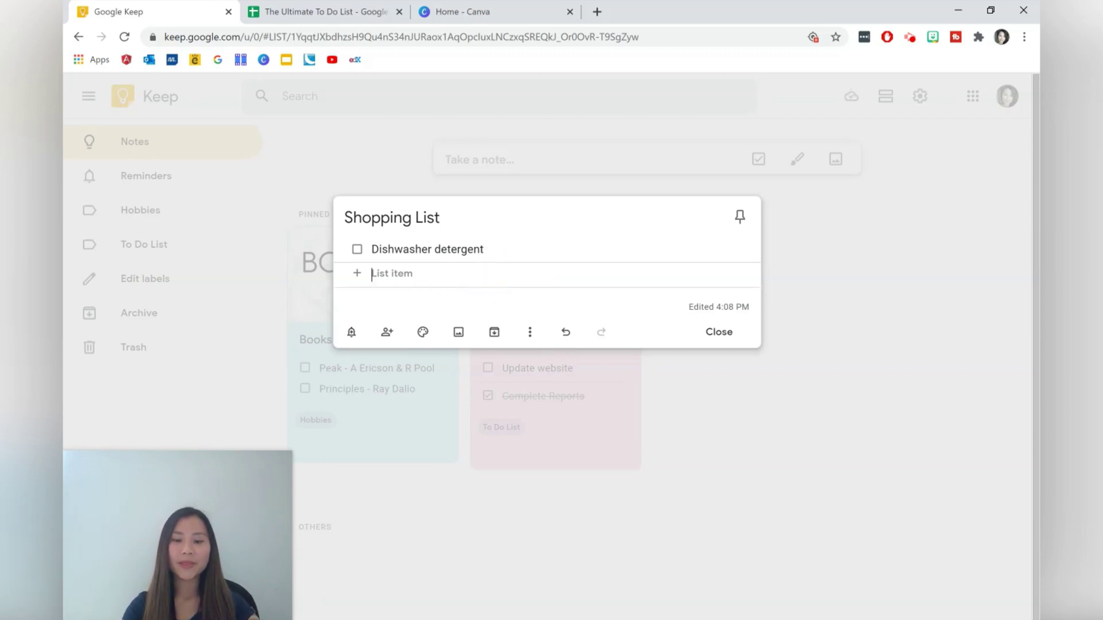
text(Pasta)
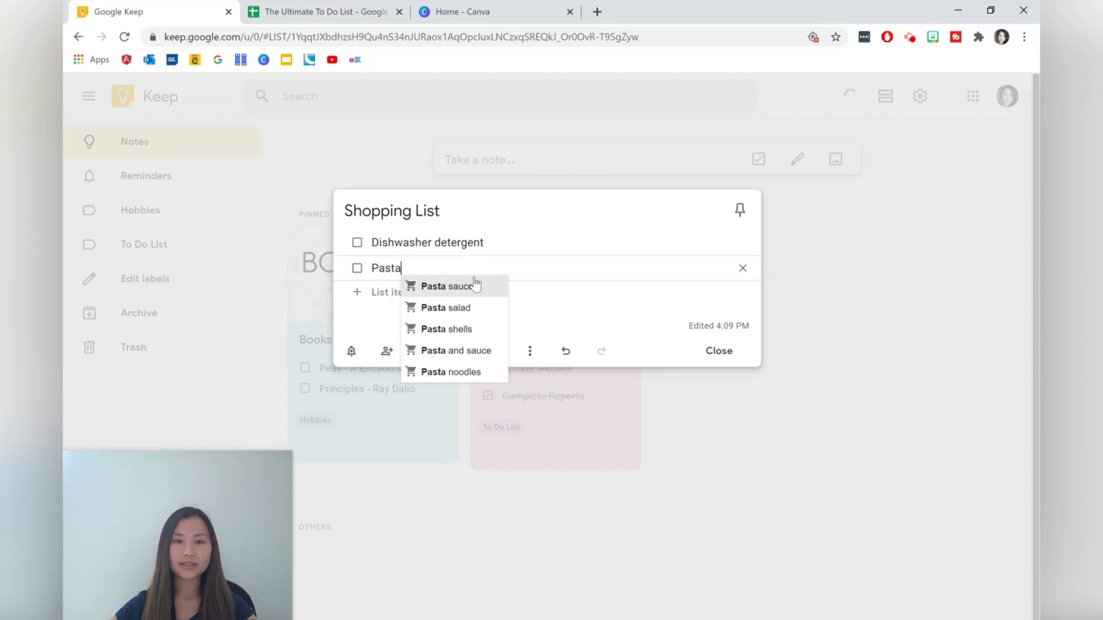
click(462, 351)
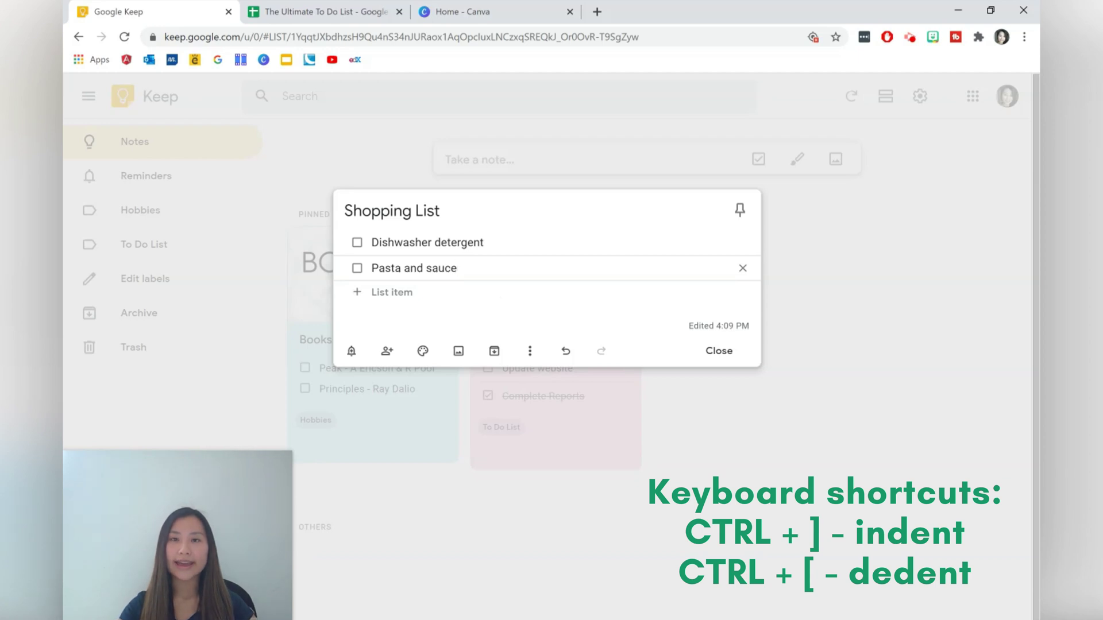
key(ctrl+bracketright)
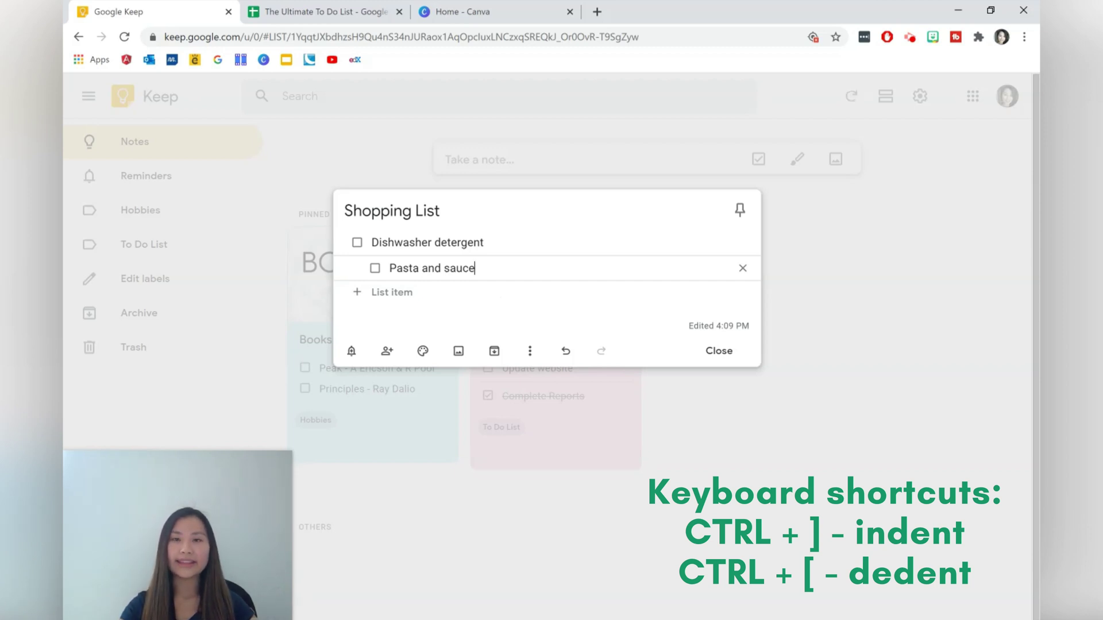
key(ctrl+bracketleft)
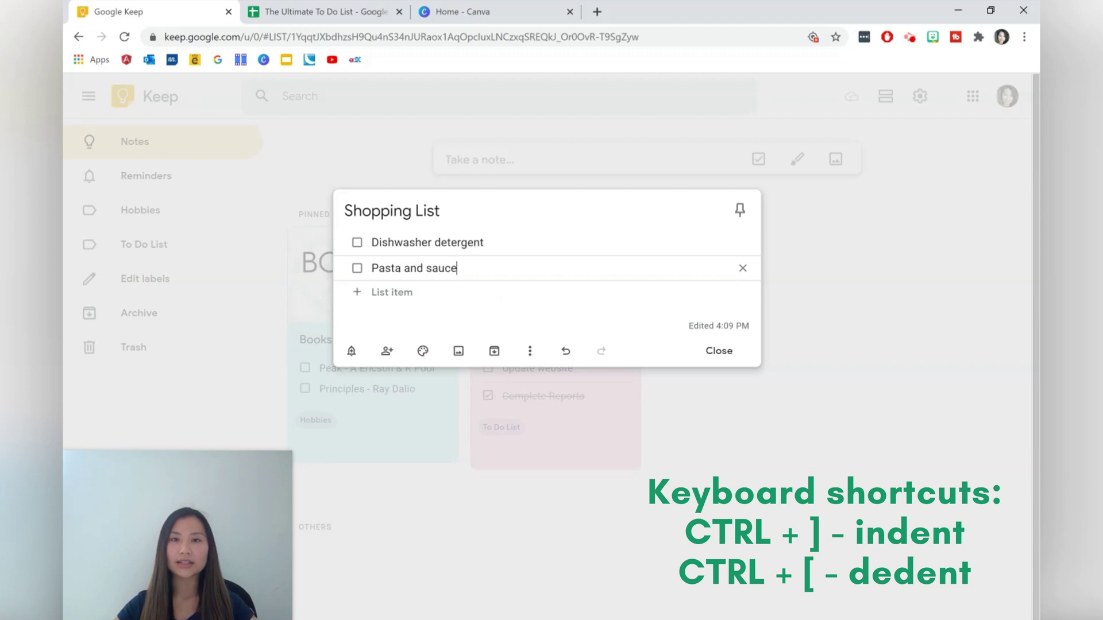
mouse_move(422, 350)
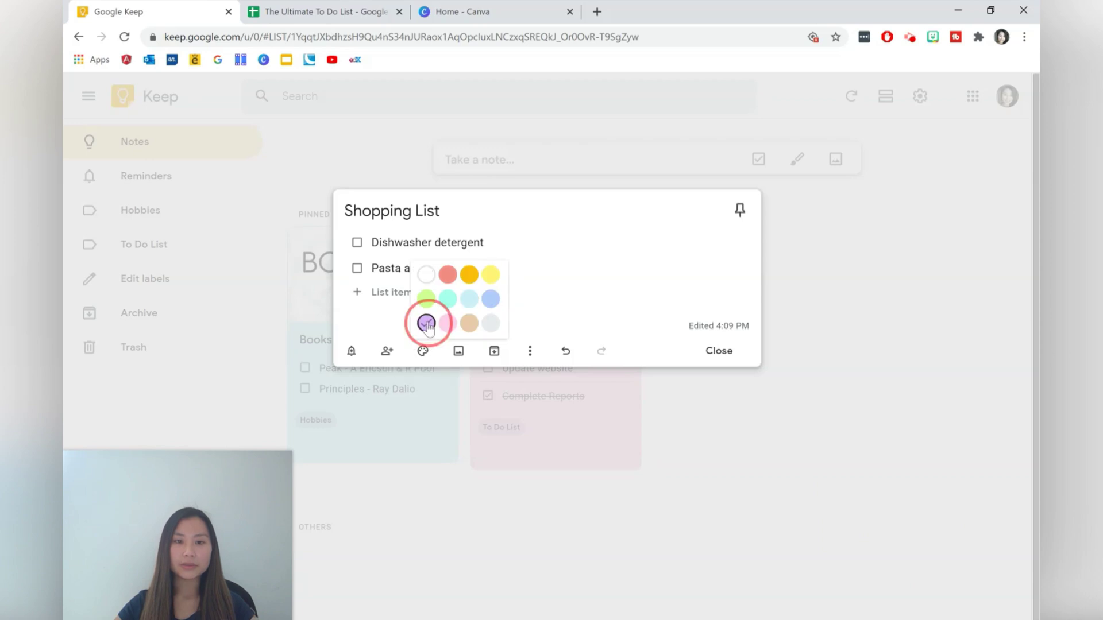
- Colour the Shopping List note purple and pin it to the top of the board
click(426, 321)
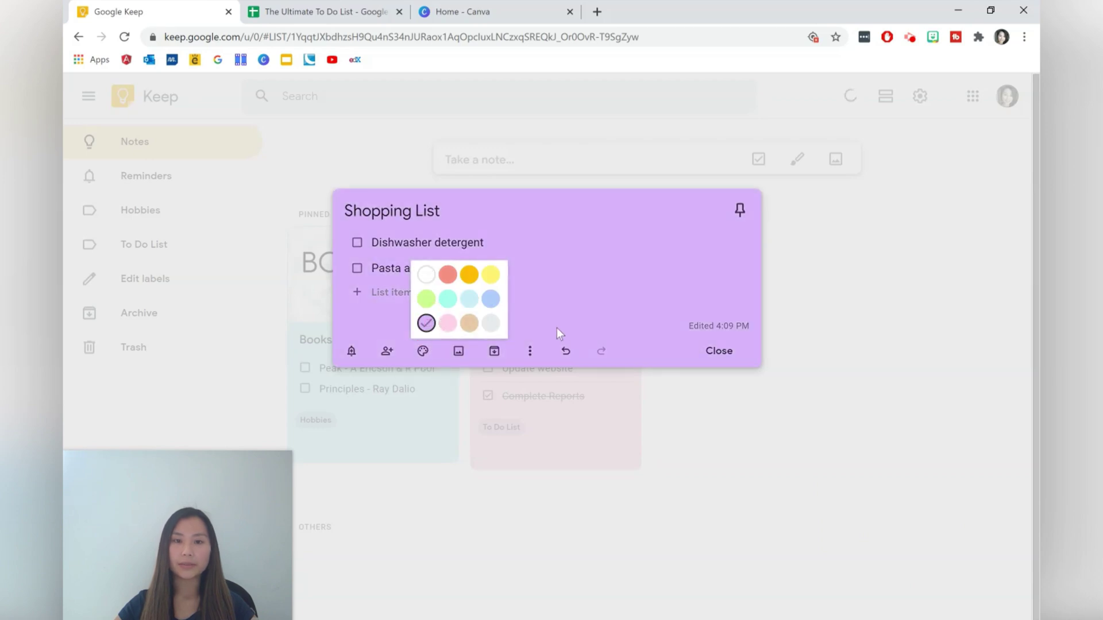
click(721, 353)
scroll(632, 411, down, 1)
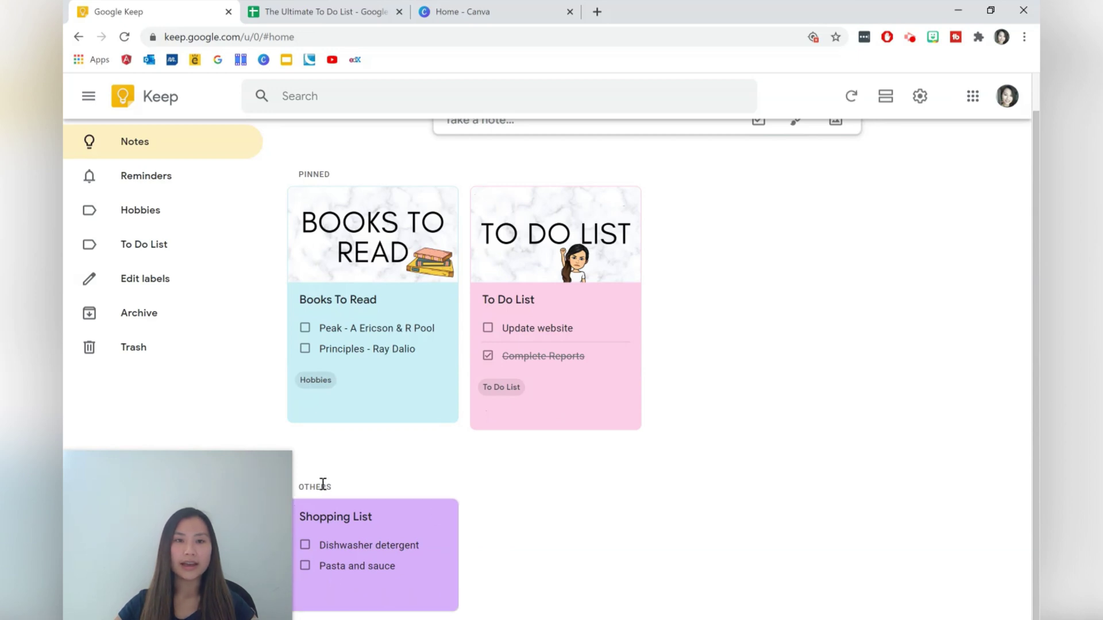
mouse_move(322, 502)
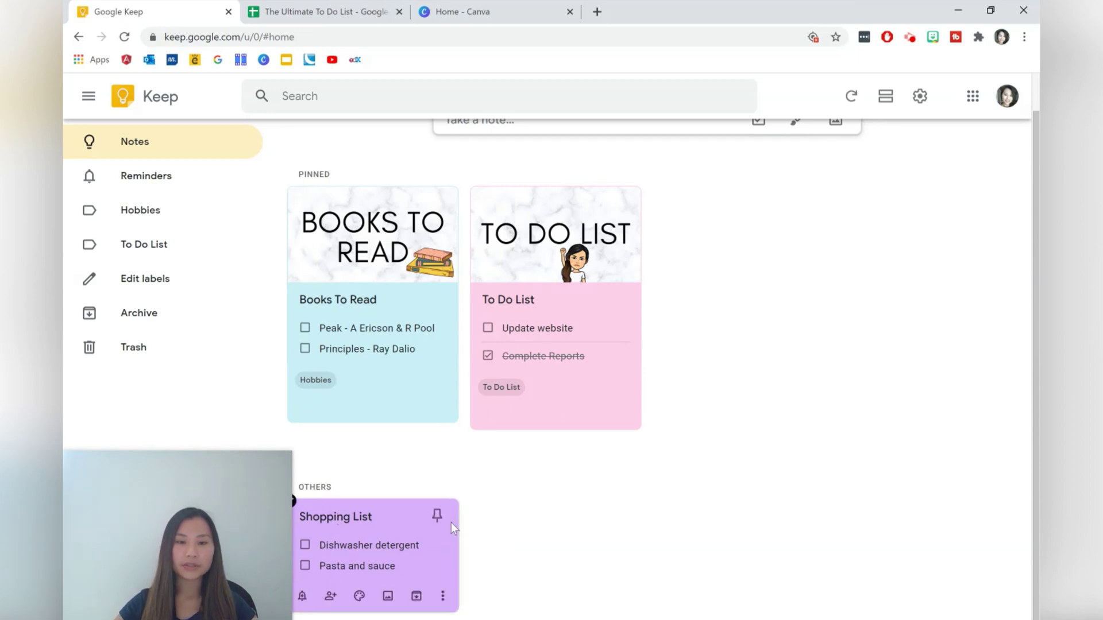
click(437, 516)
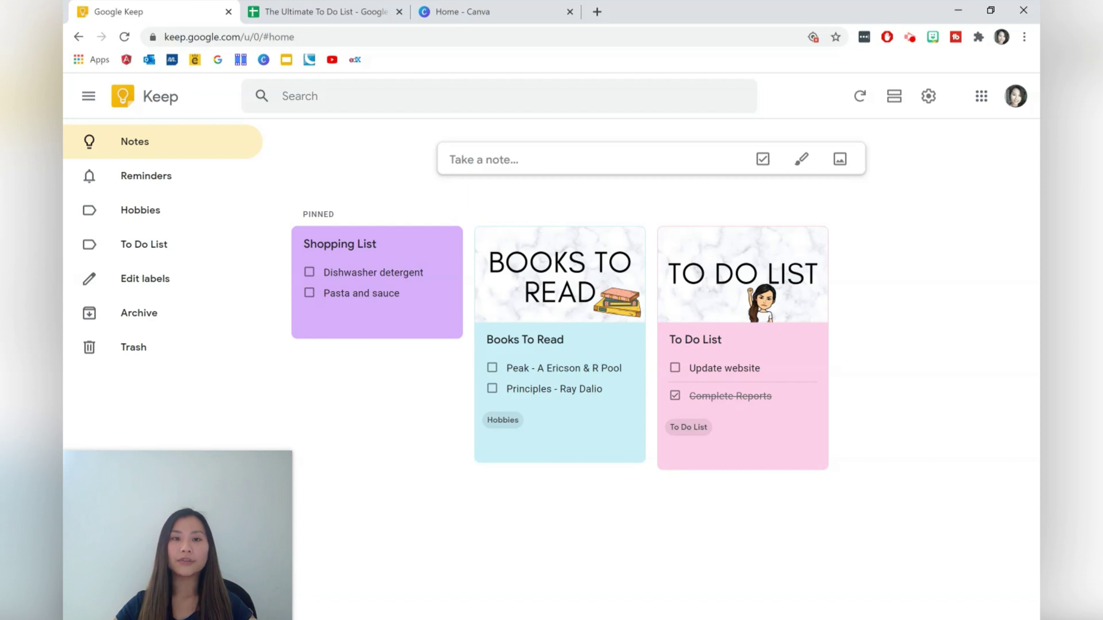
mouse_move(480, 411)
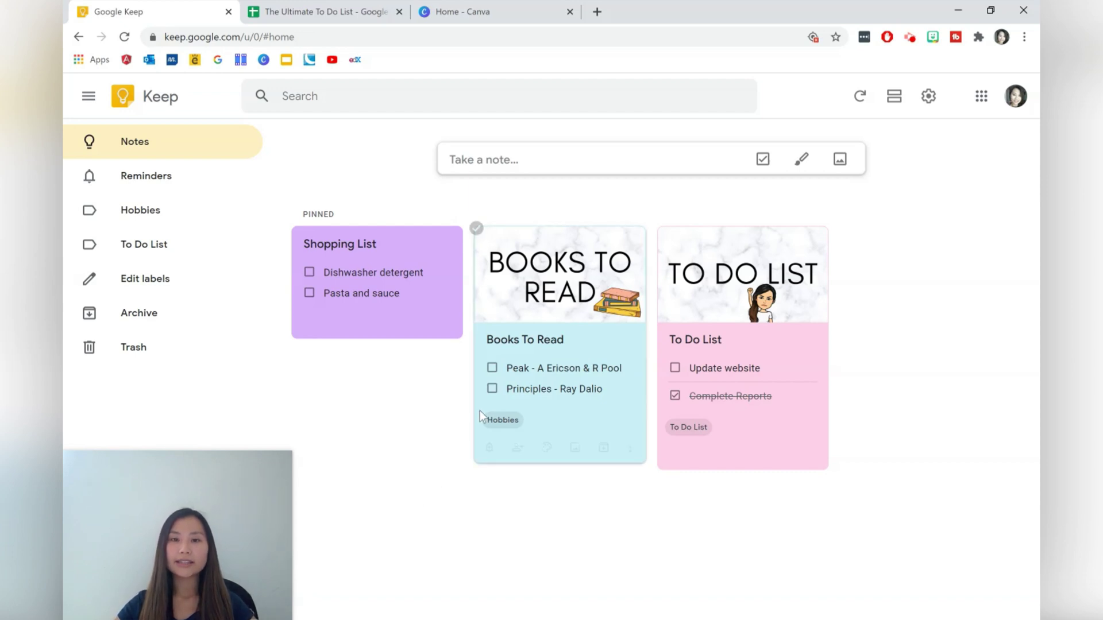
click(484, 2)
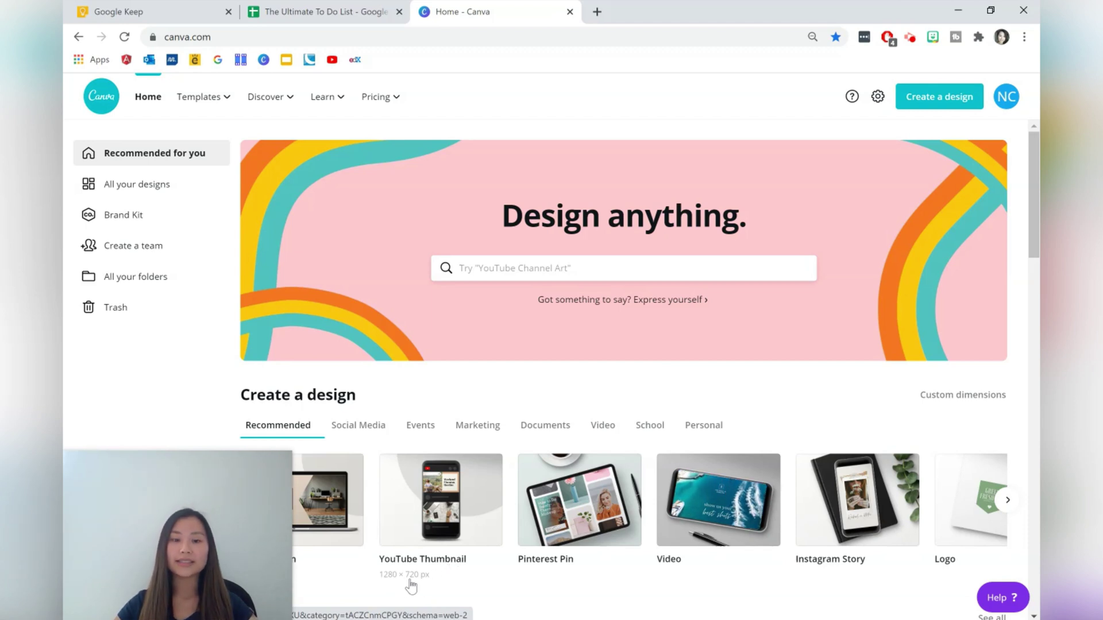
- Start a blank 1280 × 720 YouTube Thumbnail design in Canva, then return to Google Keep
click(452, 520)
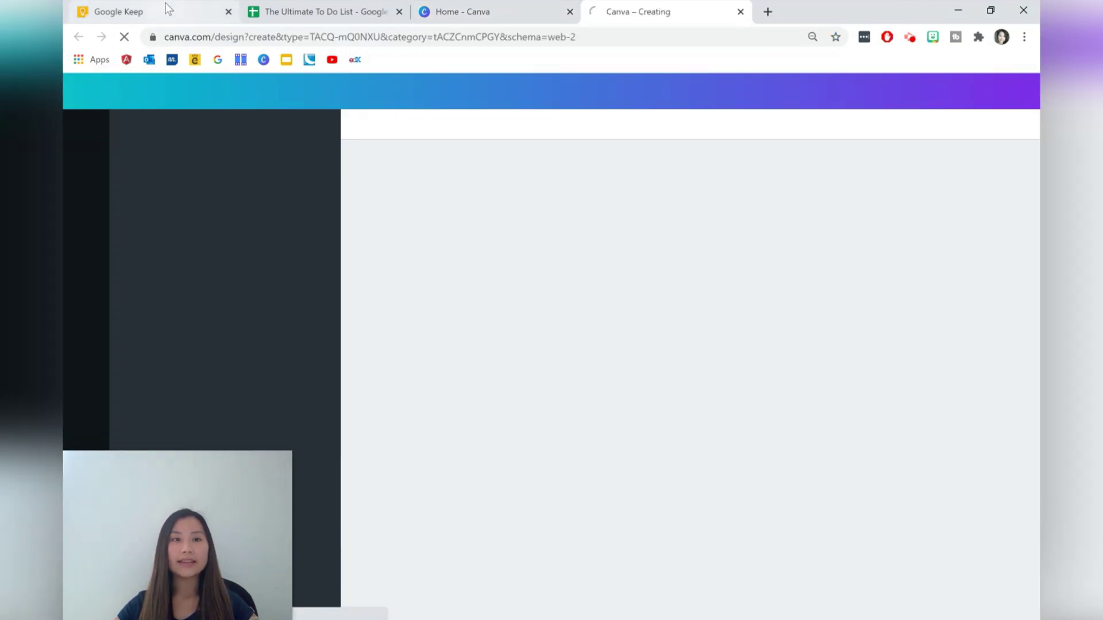
click(164, 10)
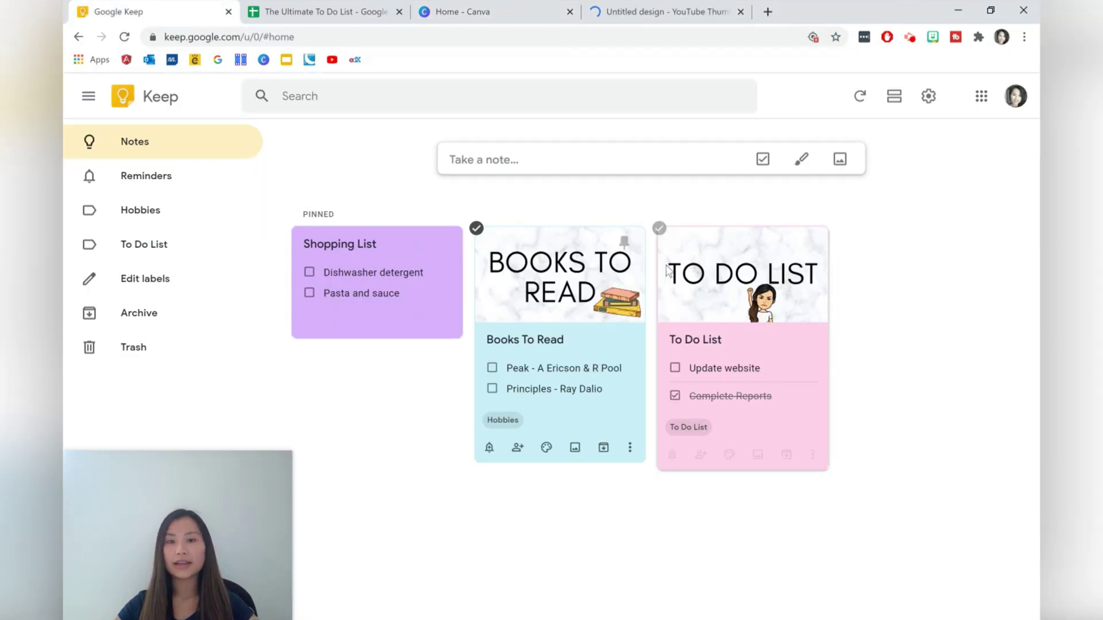
- Scroll through the archived notes to review their header images, then return to Canva
click(188, 313)
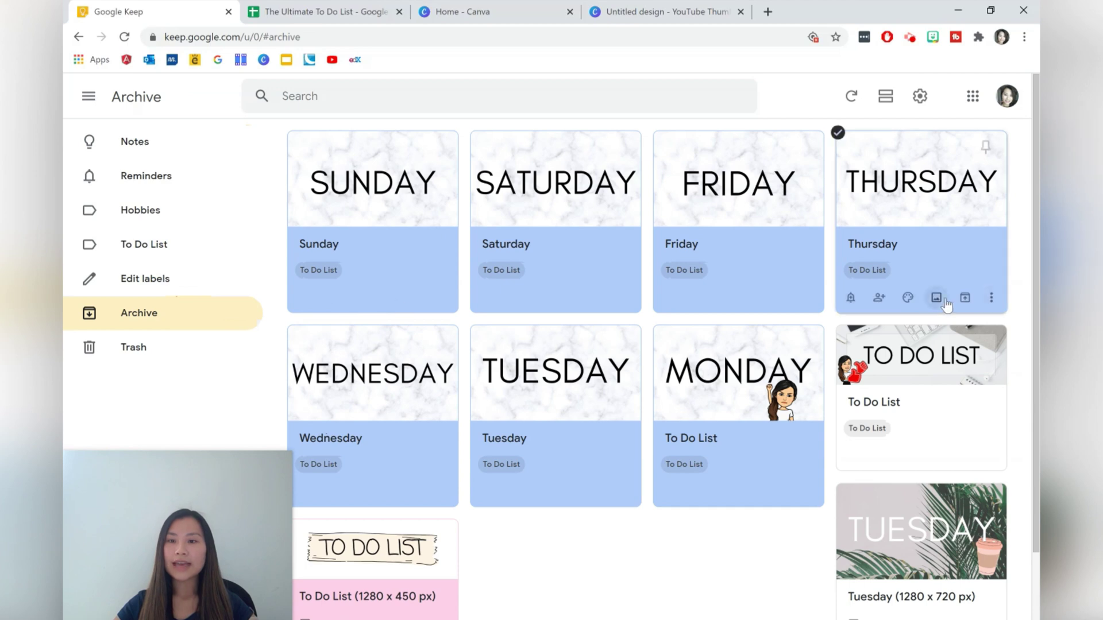
scroll(1036, 276, down, 2)
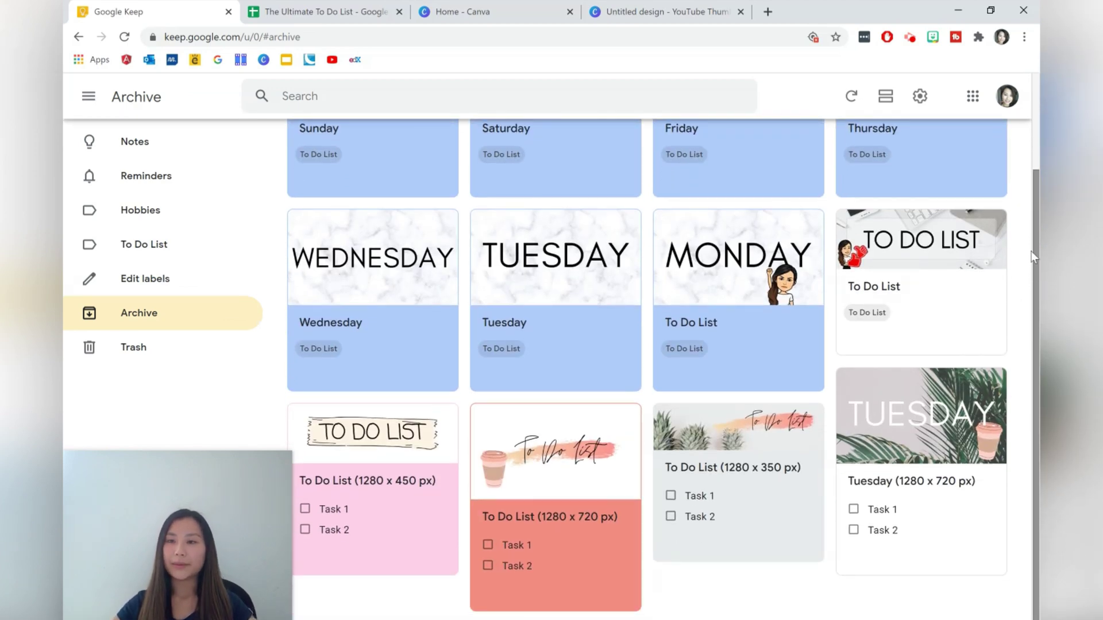
mouse_move(993, 247)
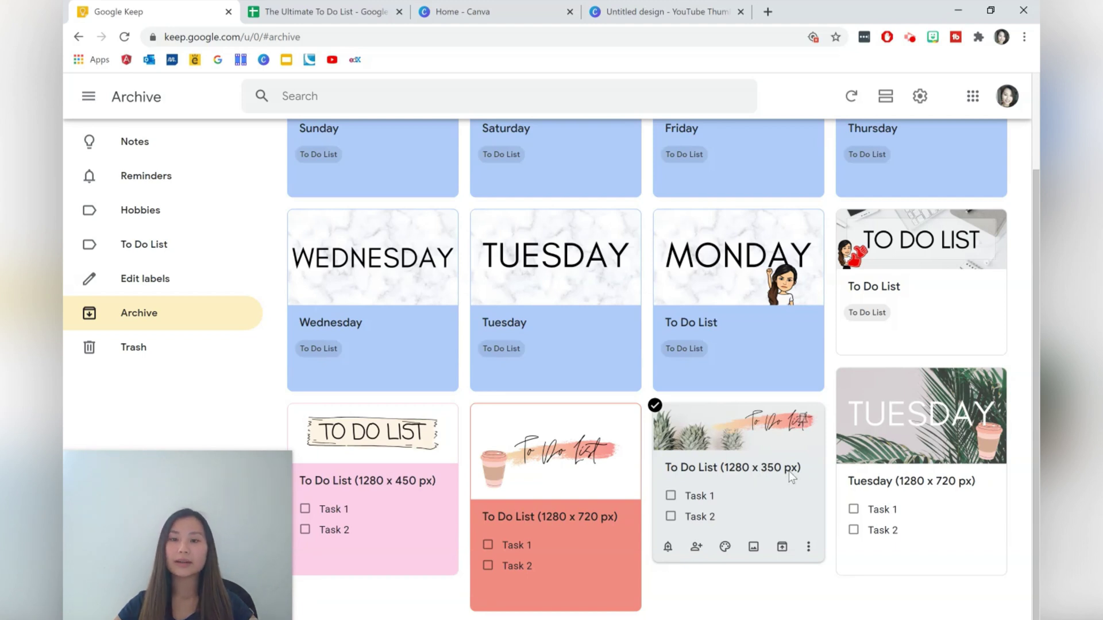
click(490, 17)
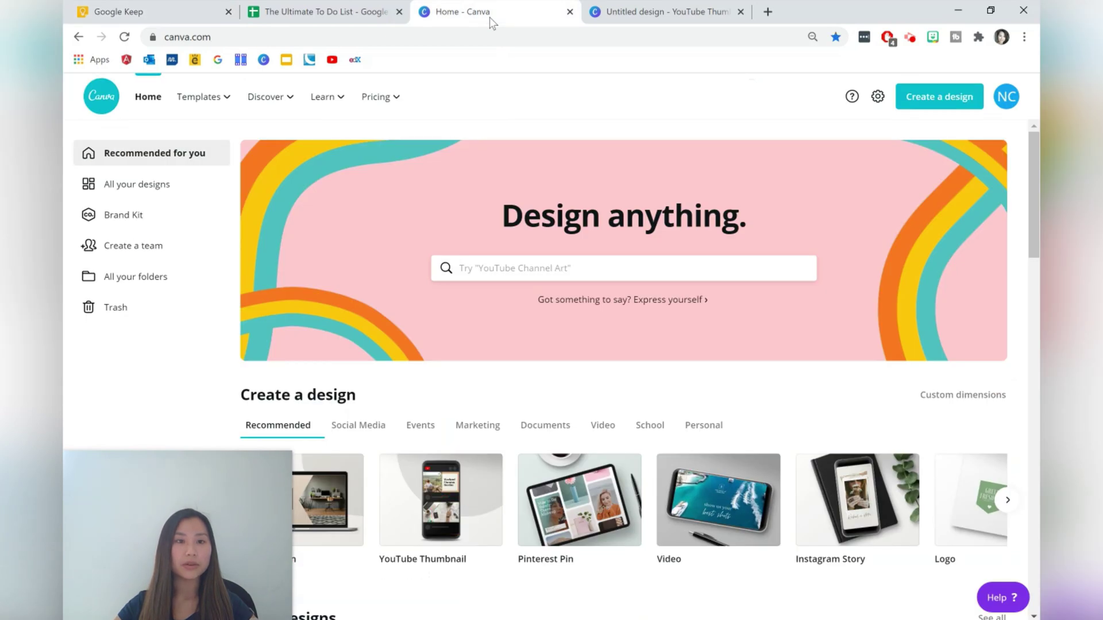
- Search Canva backgrounds for 'marble' and apply the white marble image to the thumbnail
click(917, 101)
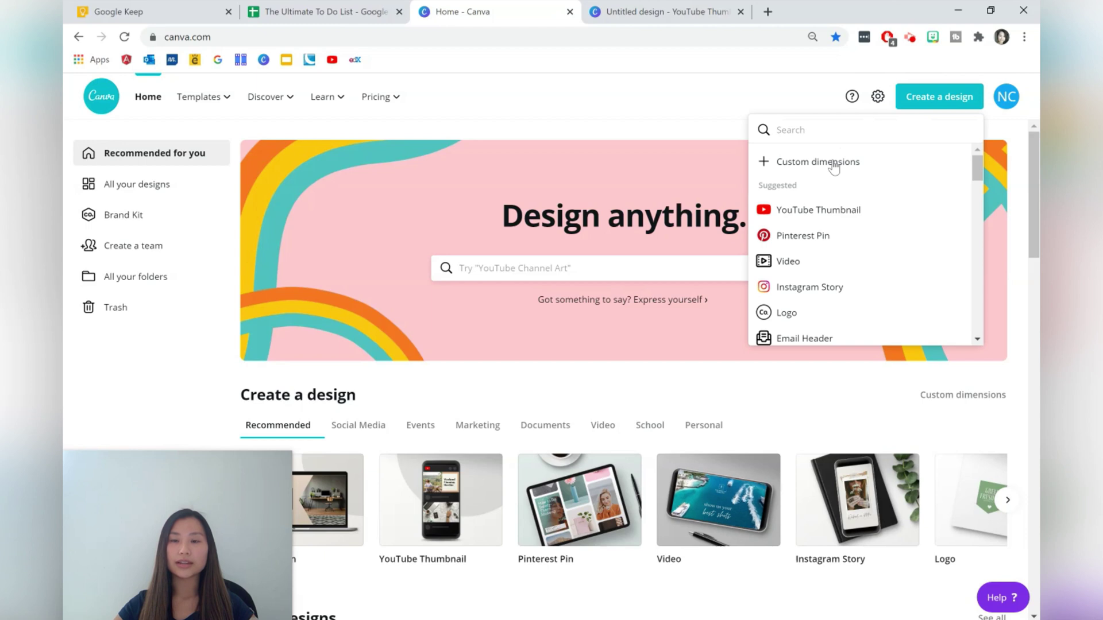
click(679, 10)
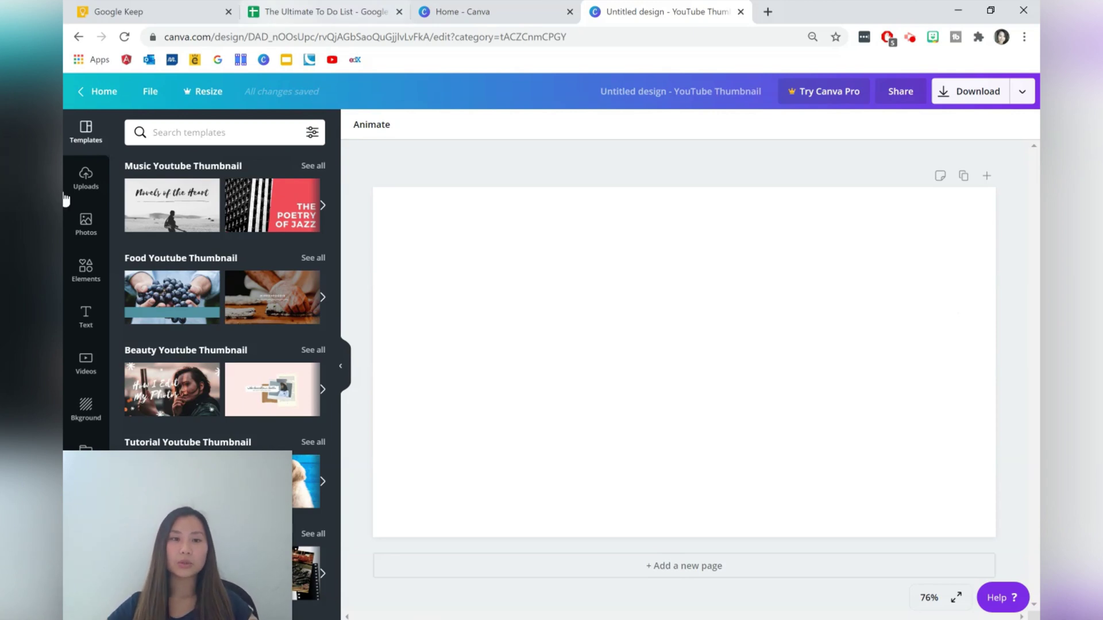
click(85, 415)
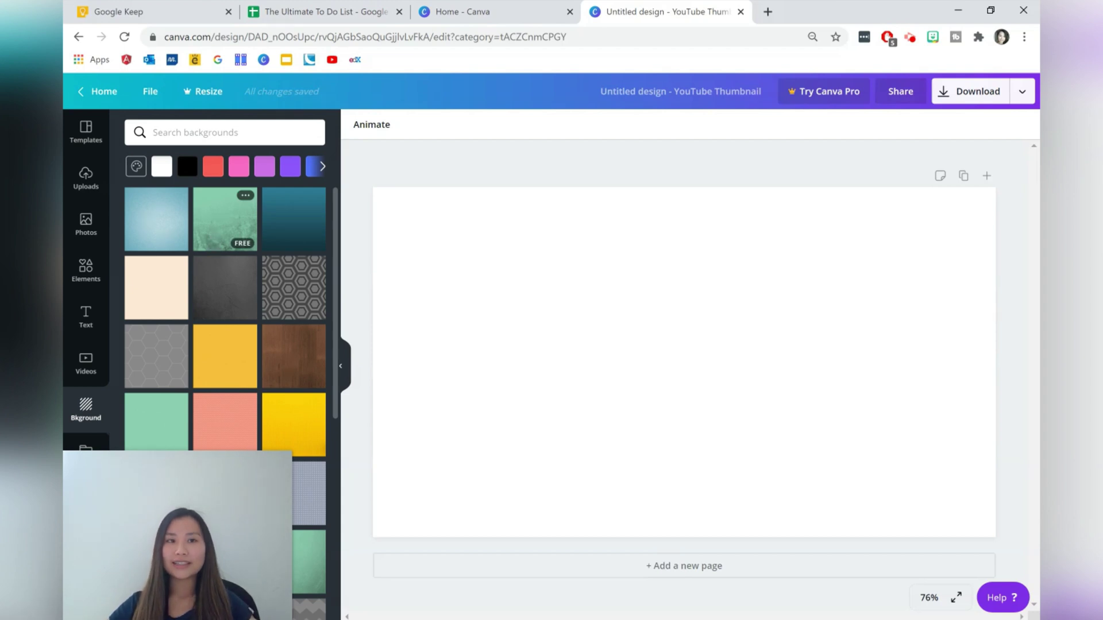
click(227, 132)
text(marble)
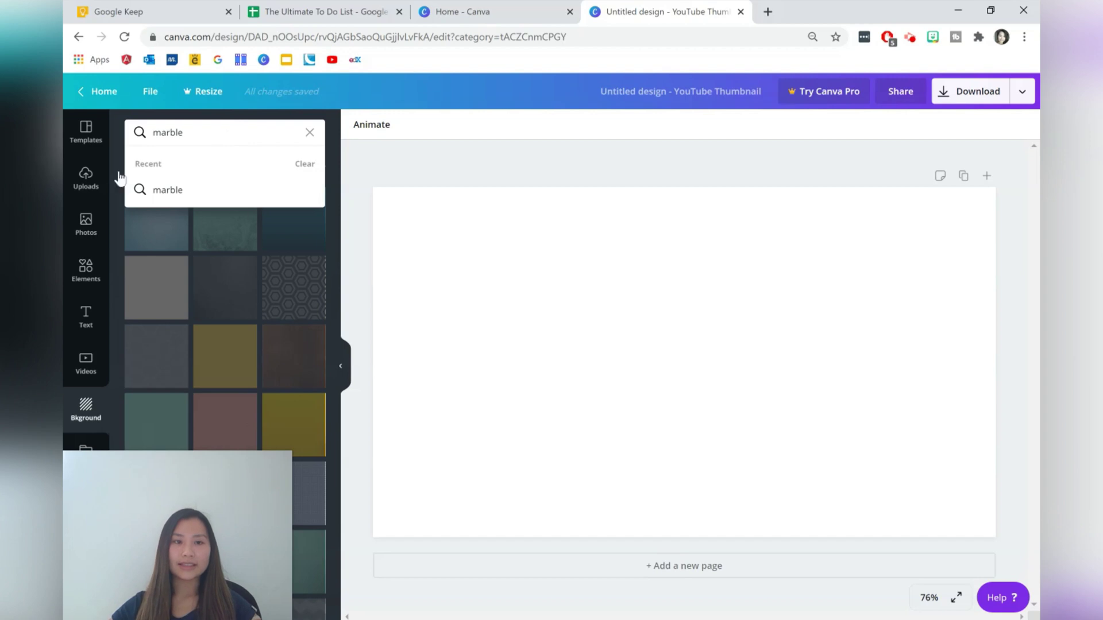
click(178, 195)
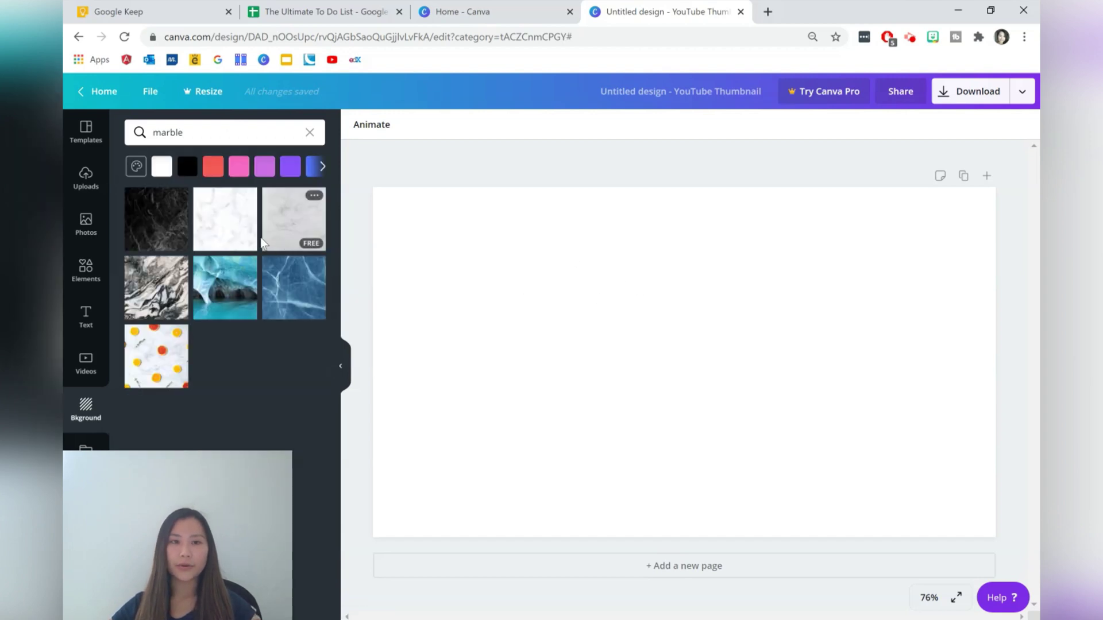
click(251, 231)
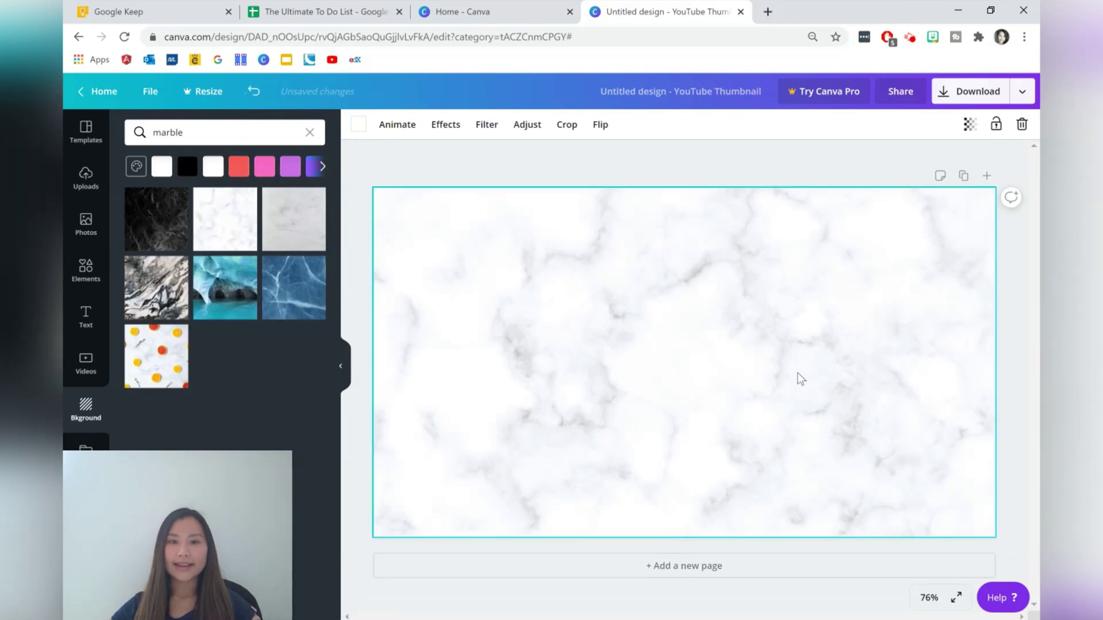
- Add a 'Shopping List' heading and switch it to all capitals
click(86, 315)
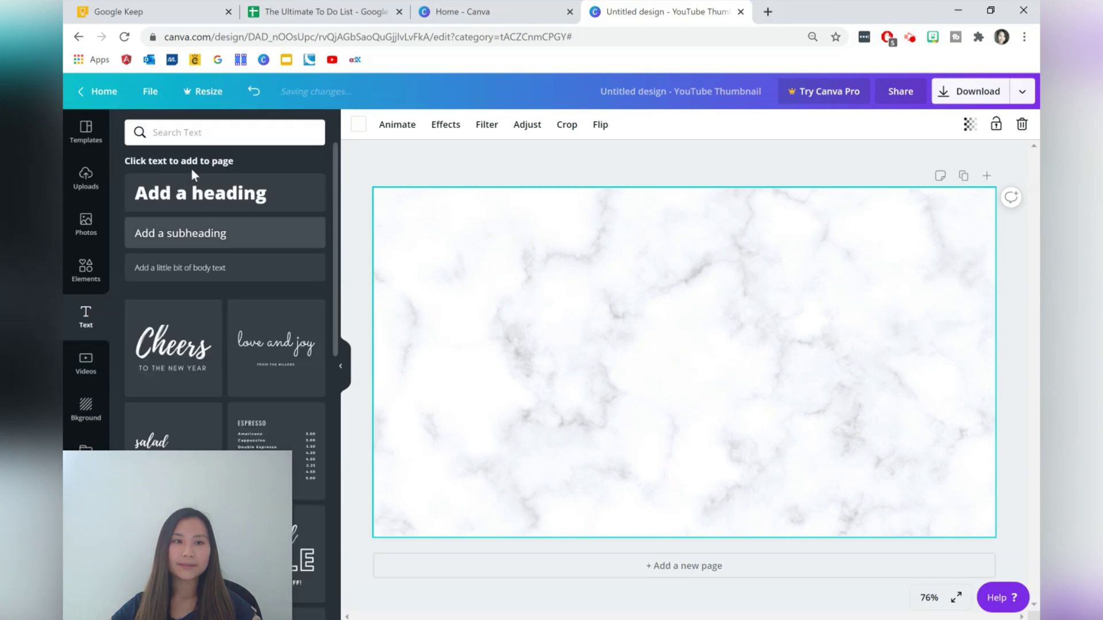
click(191, 193)
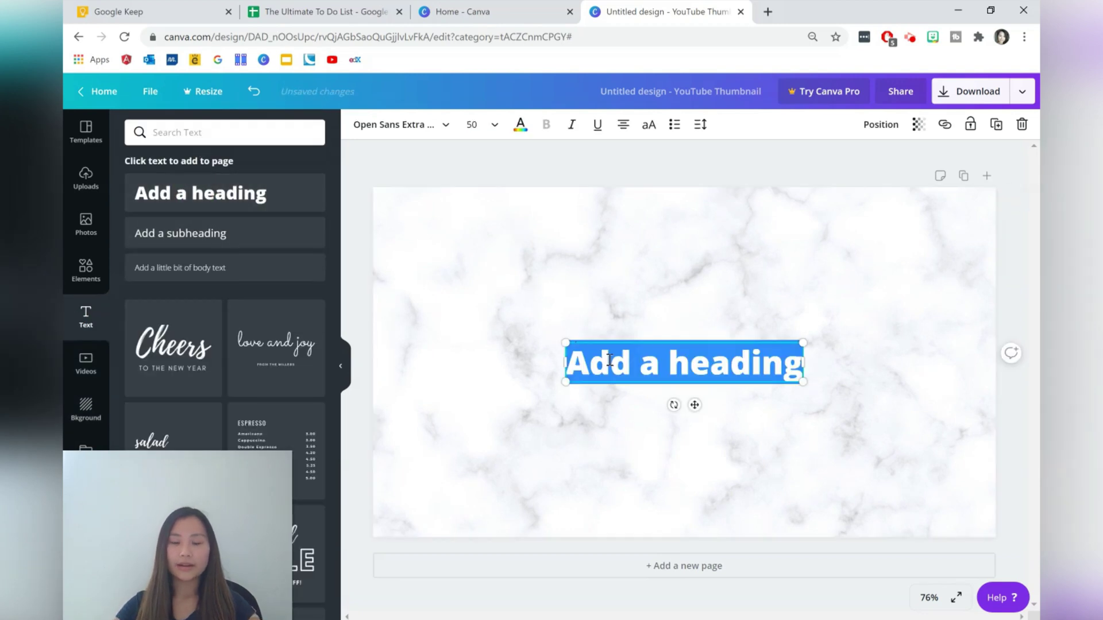
text(Shopping List)
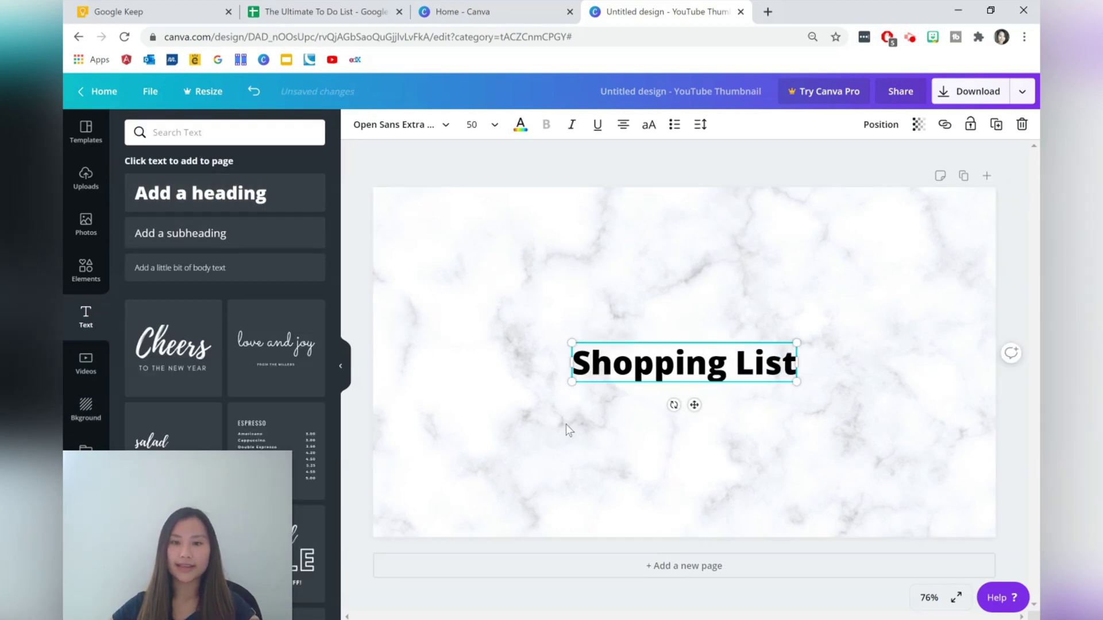
drag(573, 352, 827, 338)
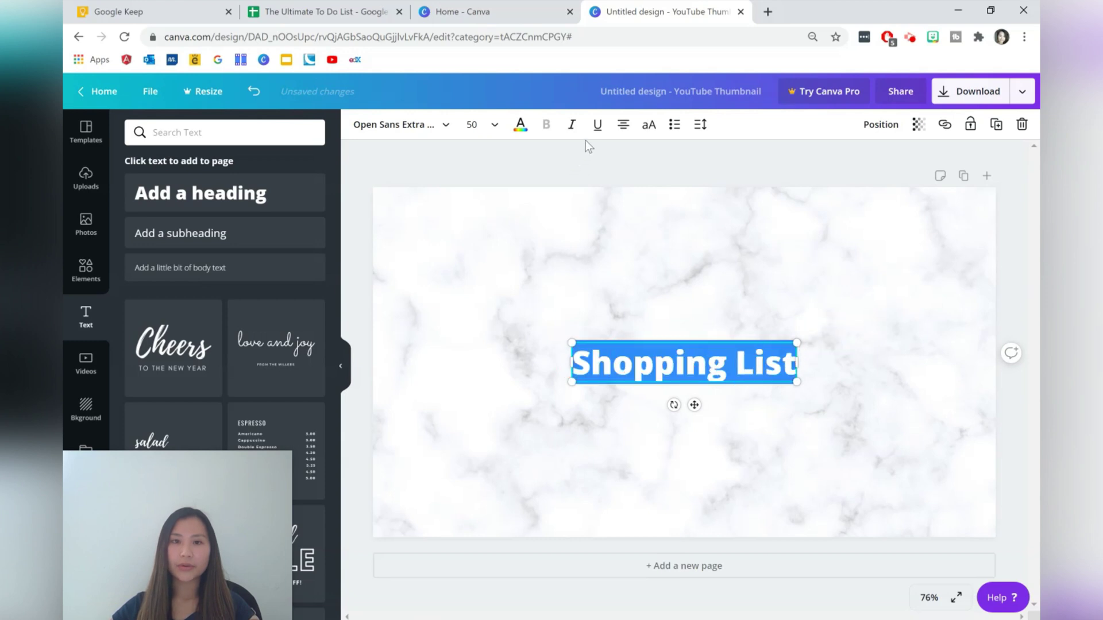
click(651, 129)
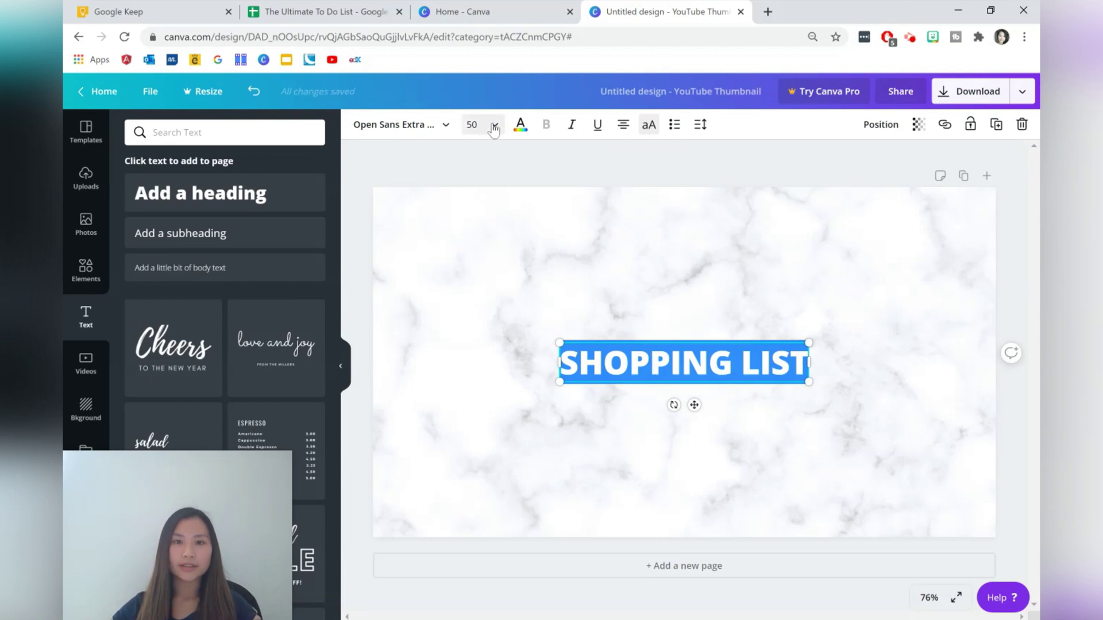
- Set the heading to size 130 in Glacial Indifference and centre it on the page
click(472, 125)
text(130)
key(Return)
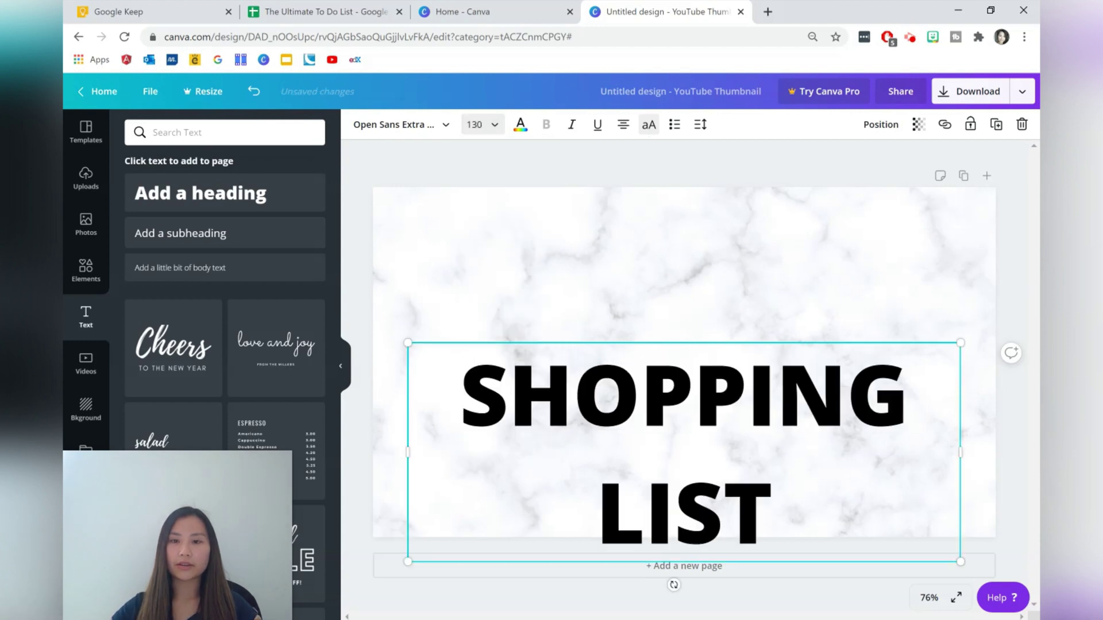
click(443, 126)
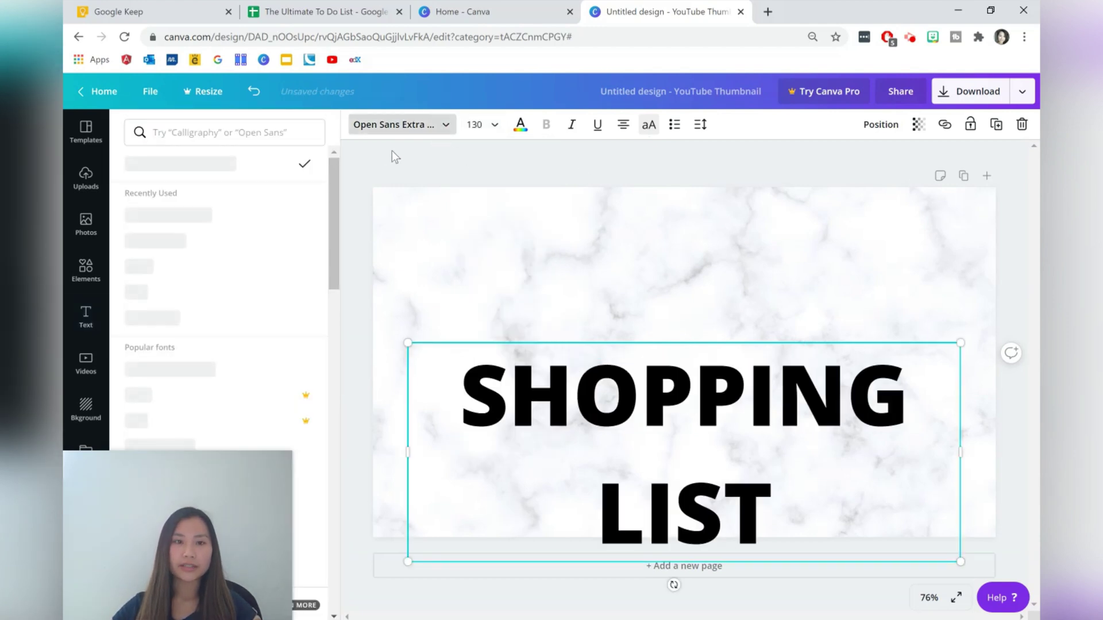
click(211, 214)
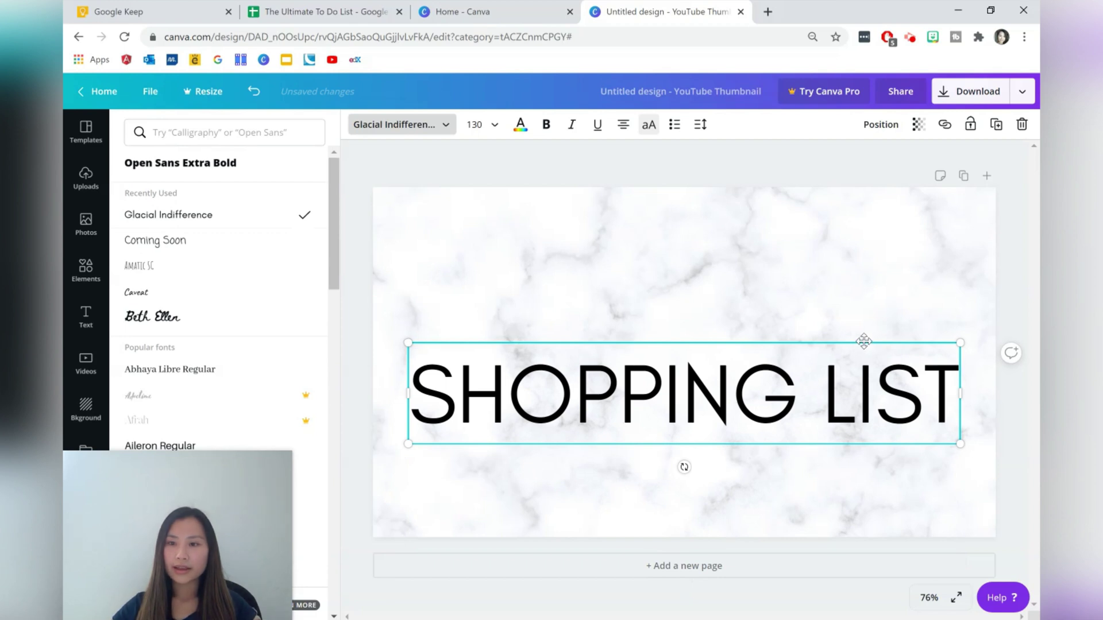
drag(864, 340, 862, 308)
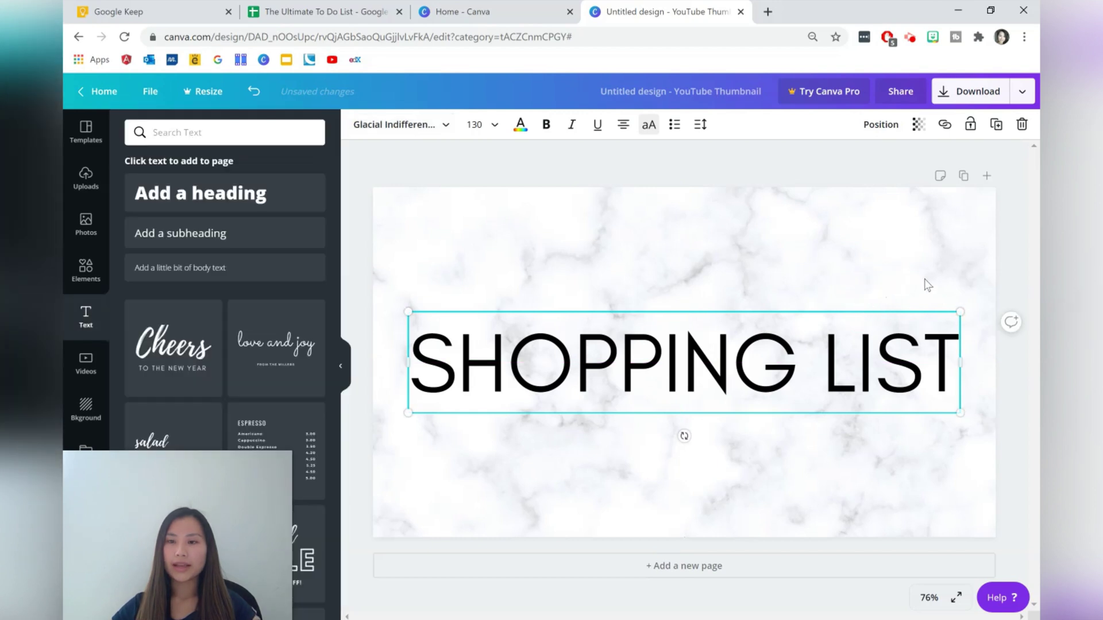
click(926, 273)
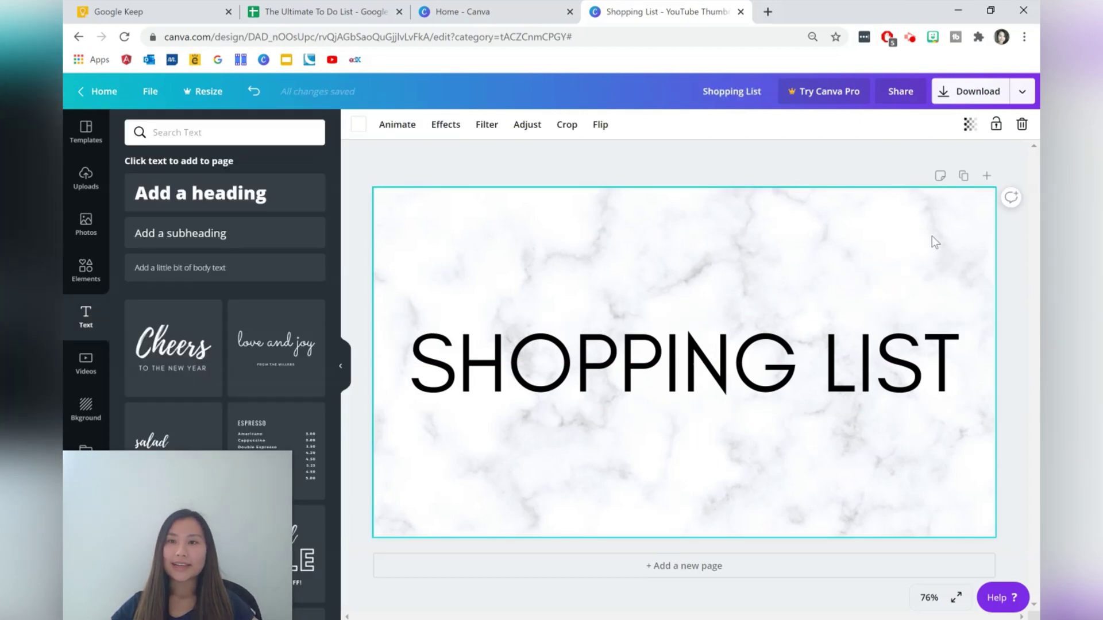
- Paste the shopping-bags Bitmoji sticker, shrink it, and place it above the heading's right end
click(932, 38)
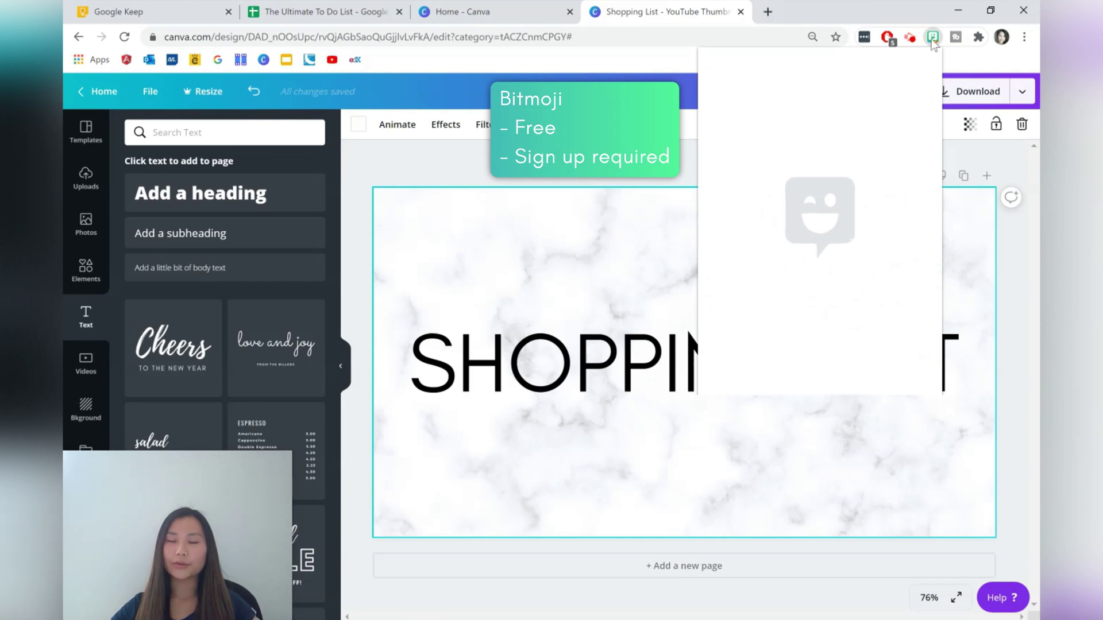
right_click(715, 153)
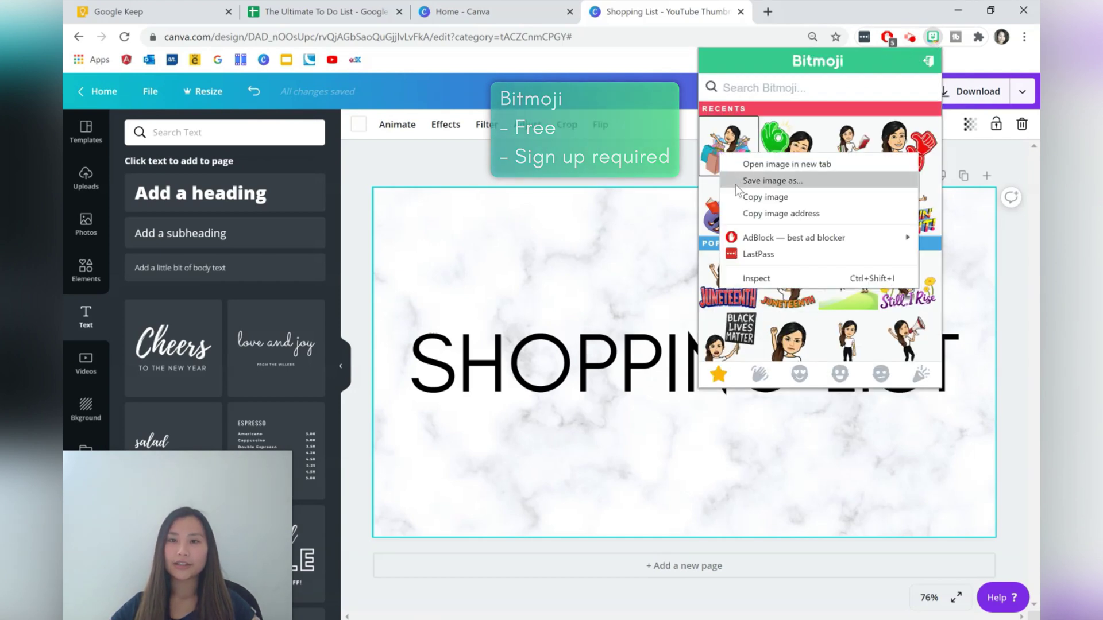
click(747, 197)
click(599, 245)
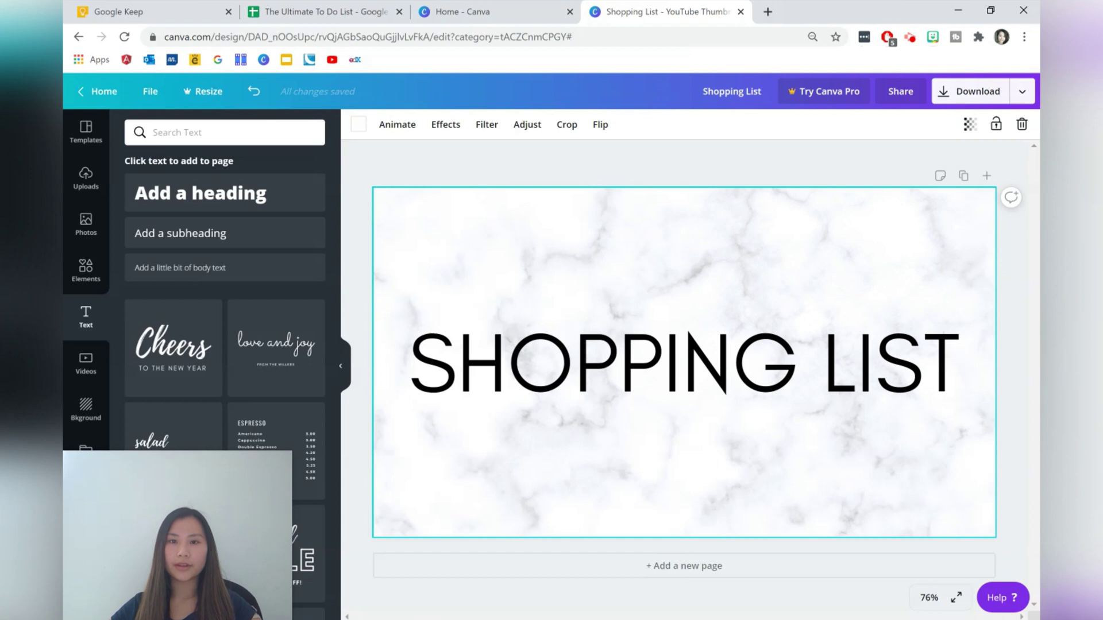
key(ctrl+v)
drag(777, 269, 719, 327)
drag(689, 379, 911, 255)
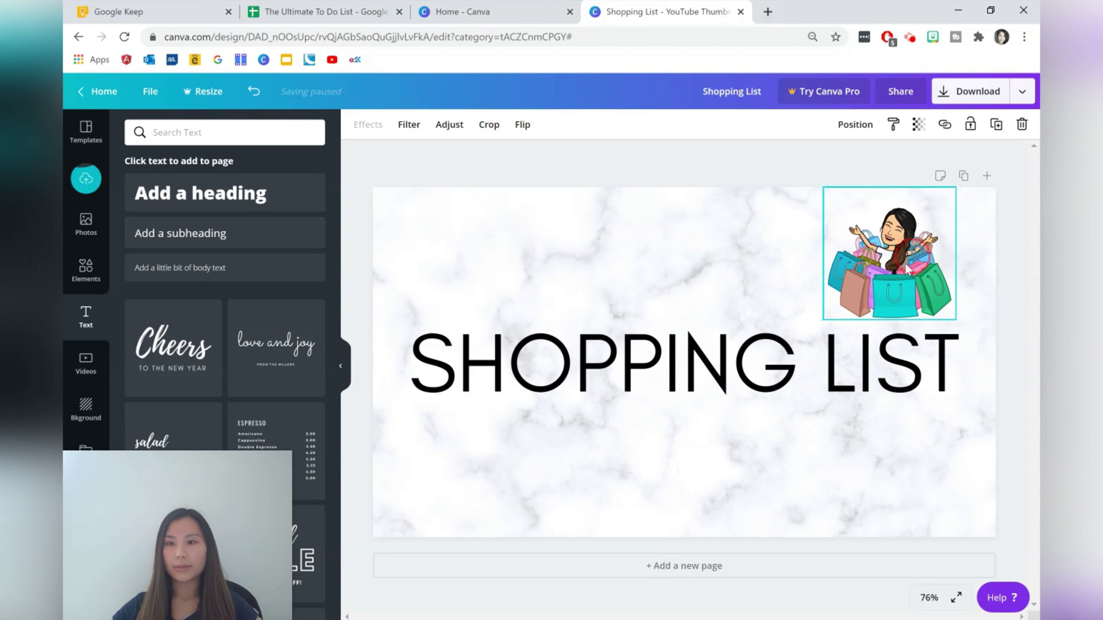
click(837, 468)
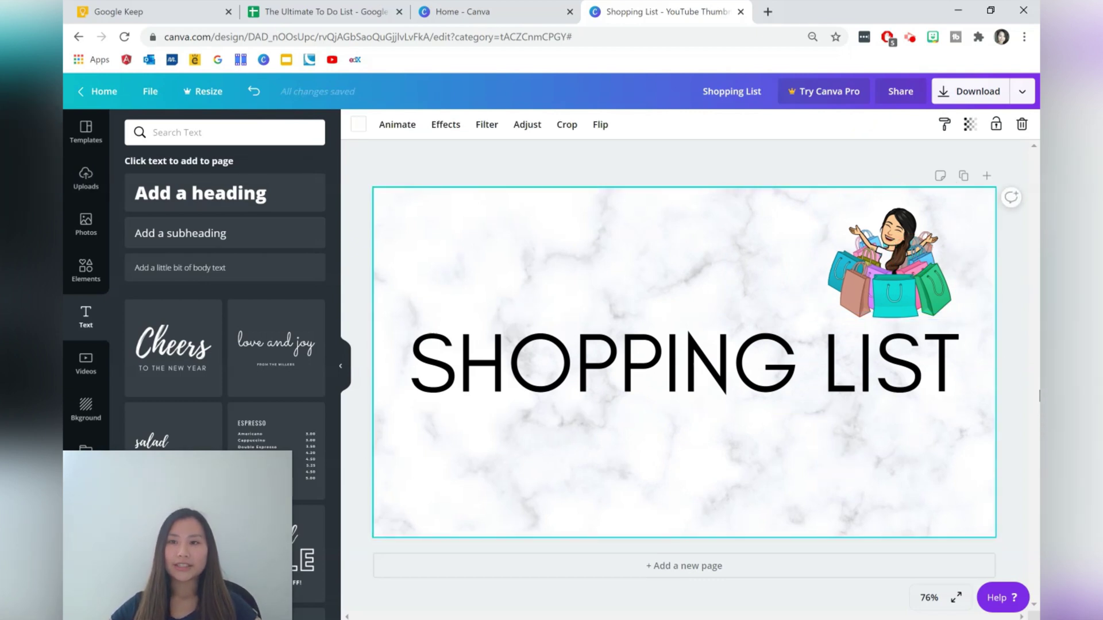
- Download the Canva design as a PNG and return to Google Keep
click(1022, 92)
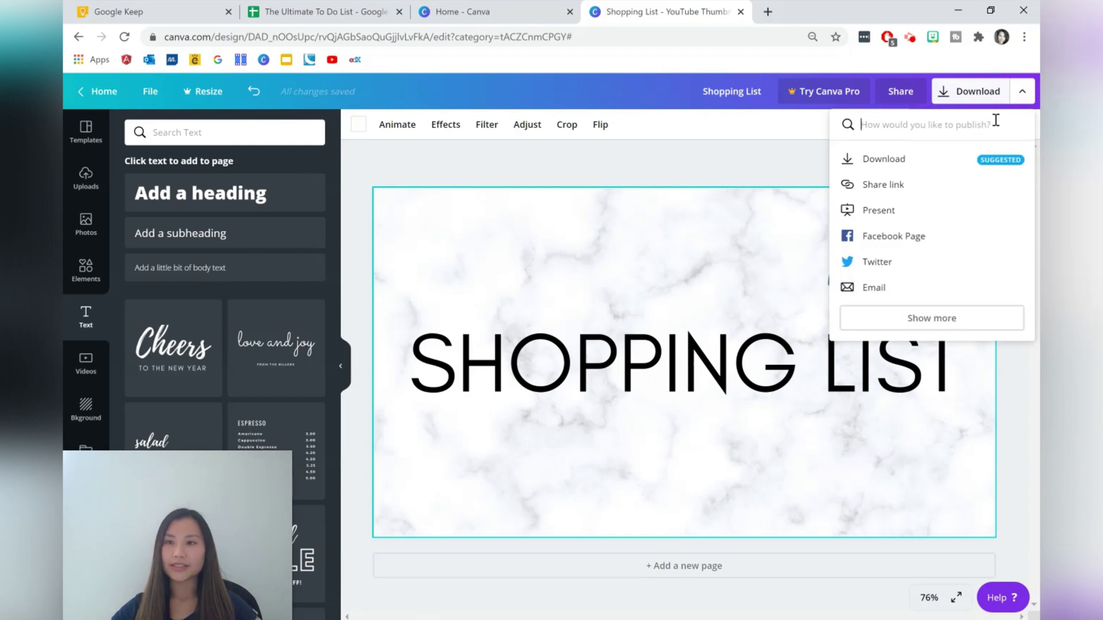
click(957, 162)
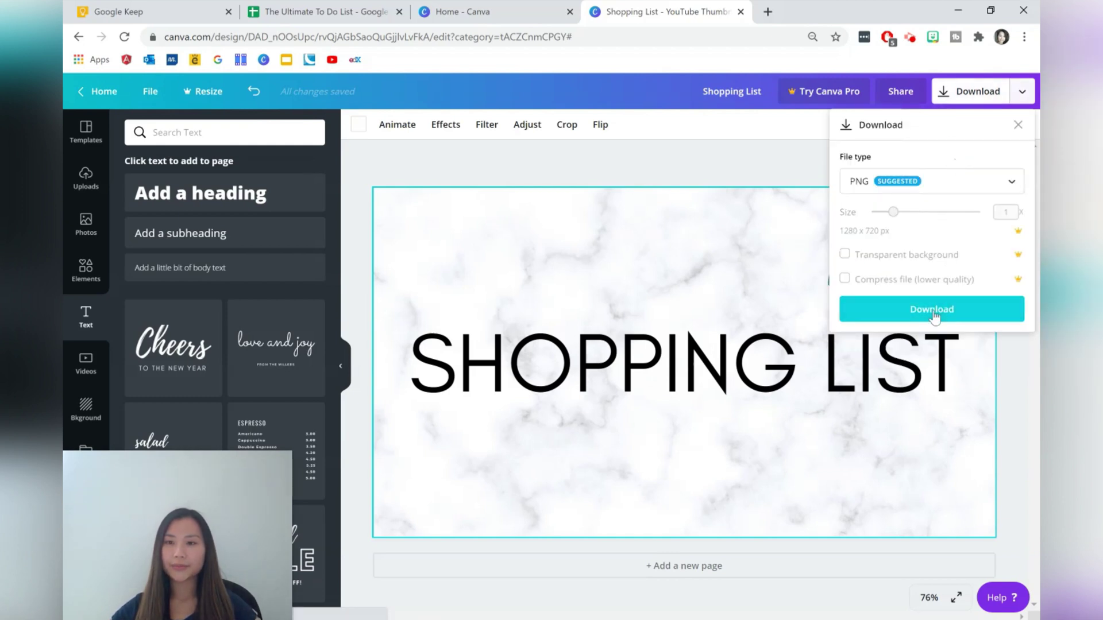
click(931, 310)
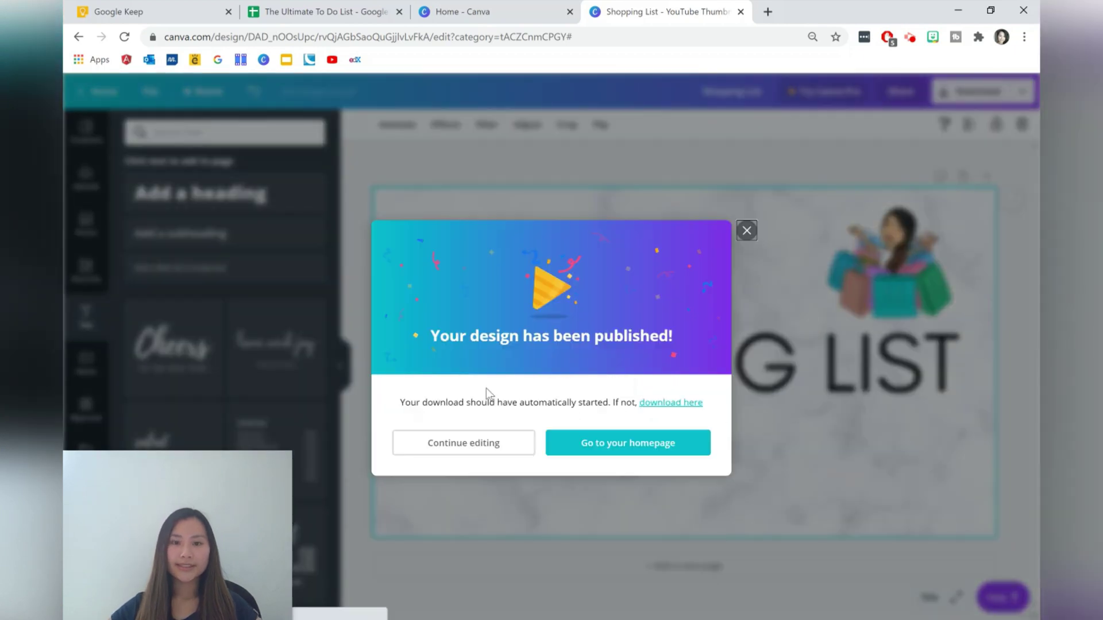
click(1032, 494)
click(1026, 605)
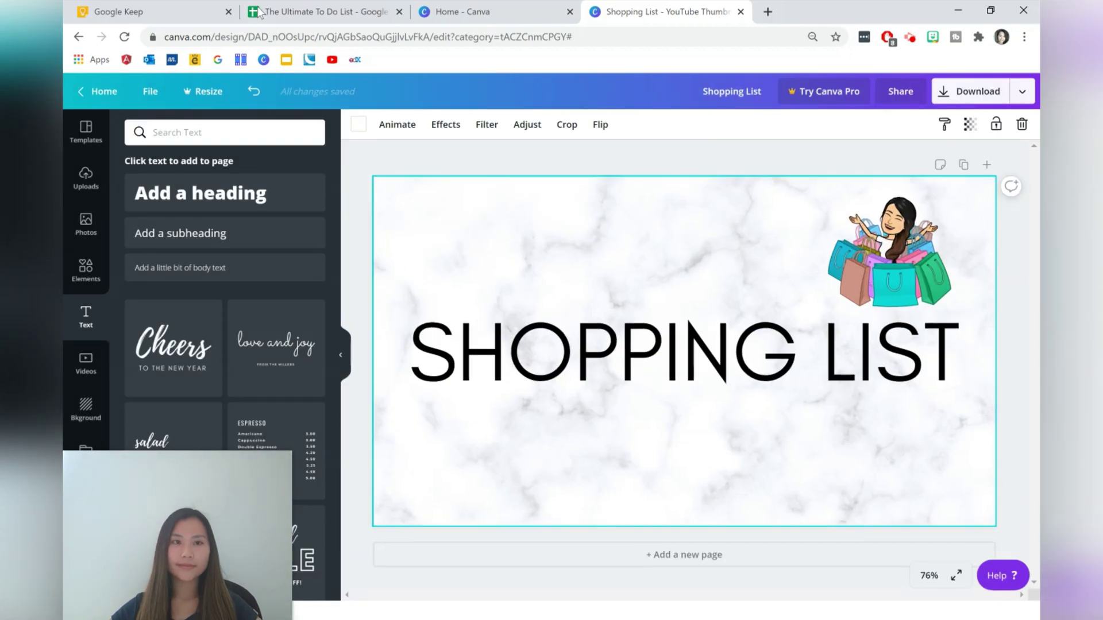
click(170, 8)
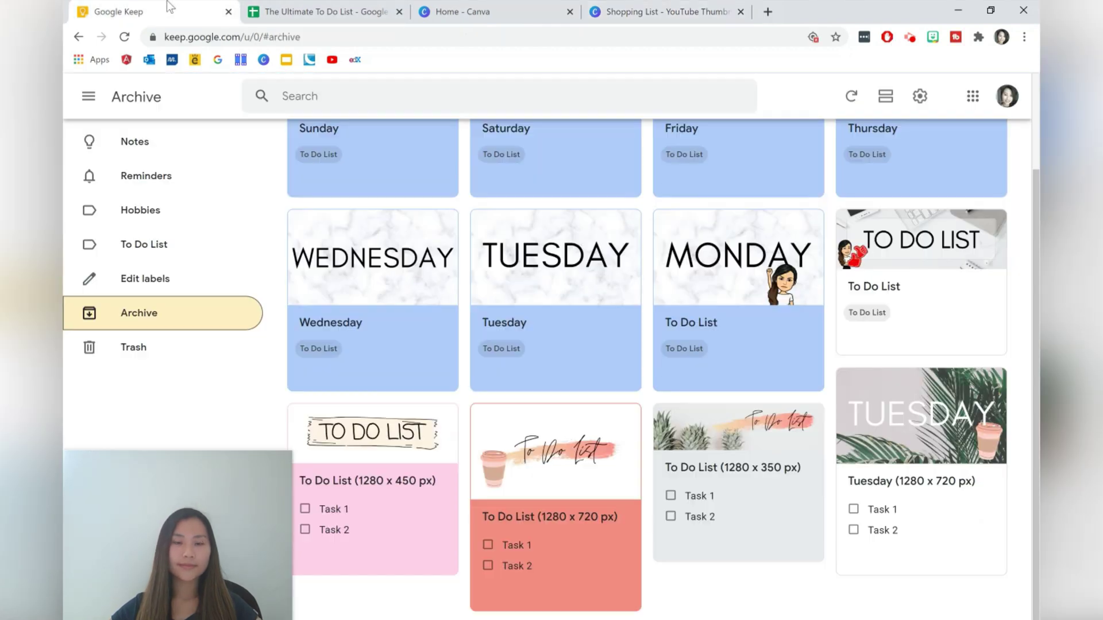
- Attach the downloaded Shopping List (1).png image to the pinned Shopping List note
click(136, 141)
mouse_move(362, 262)
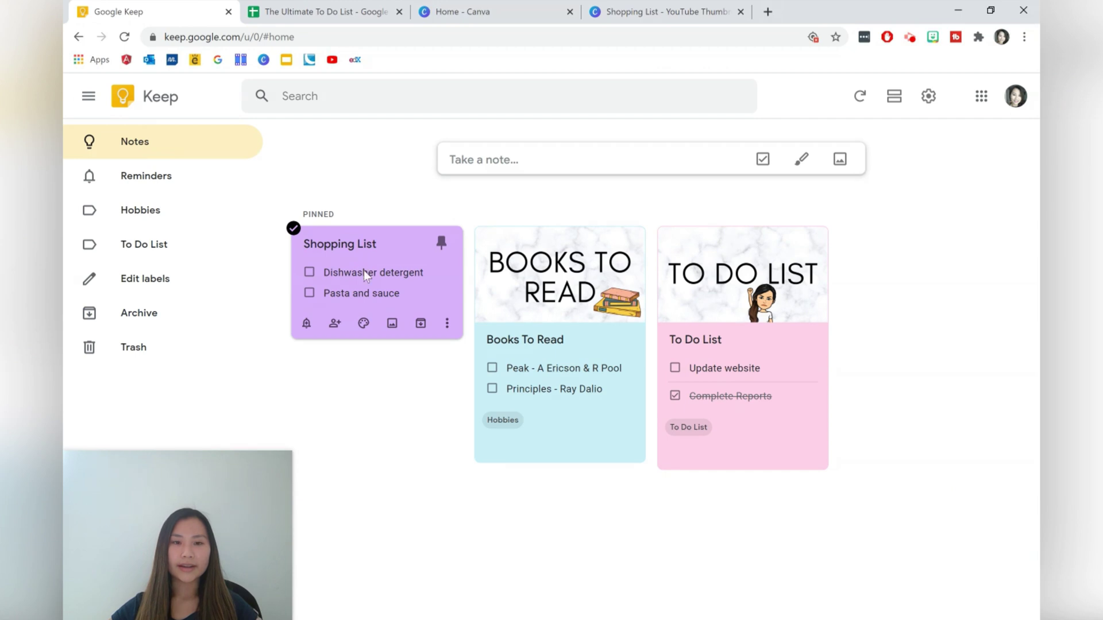
click(389, 322)
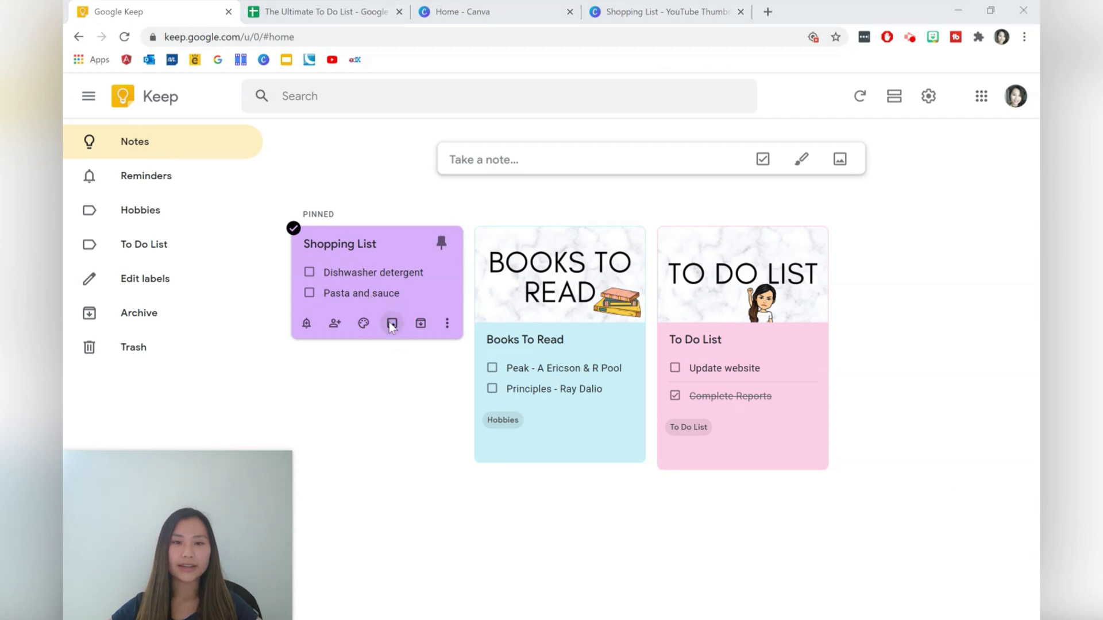
click(243, 108)
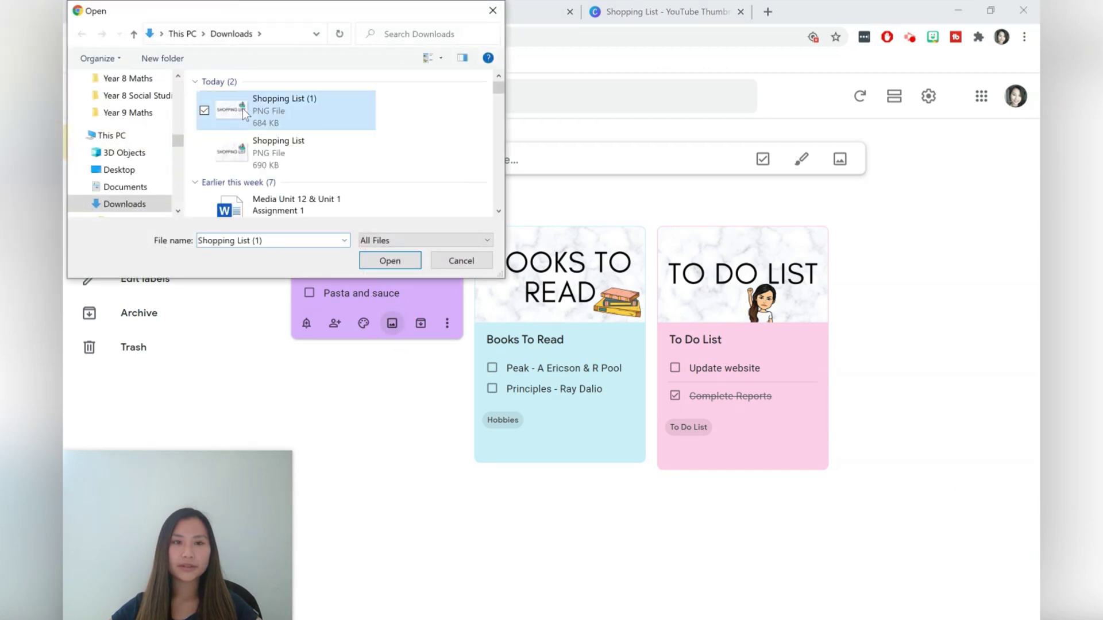
click(404, 262)
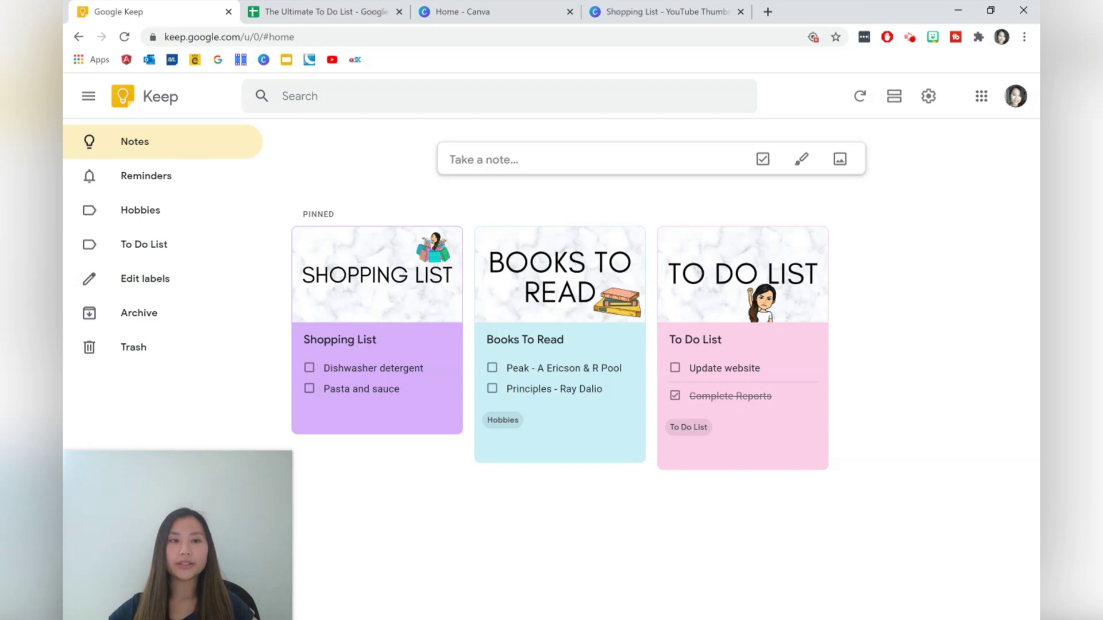
click(114, 224)
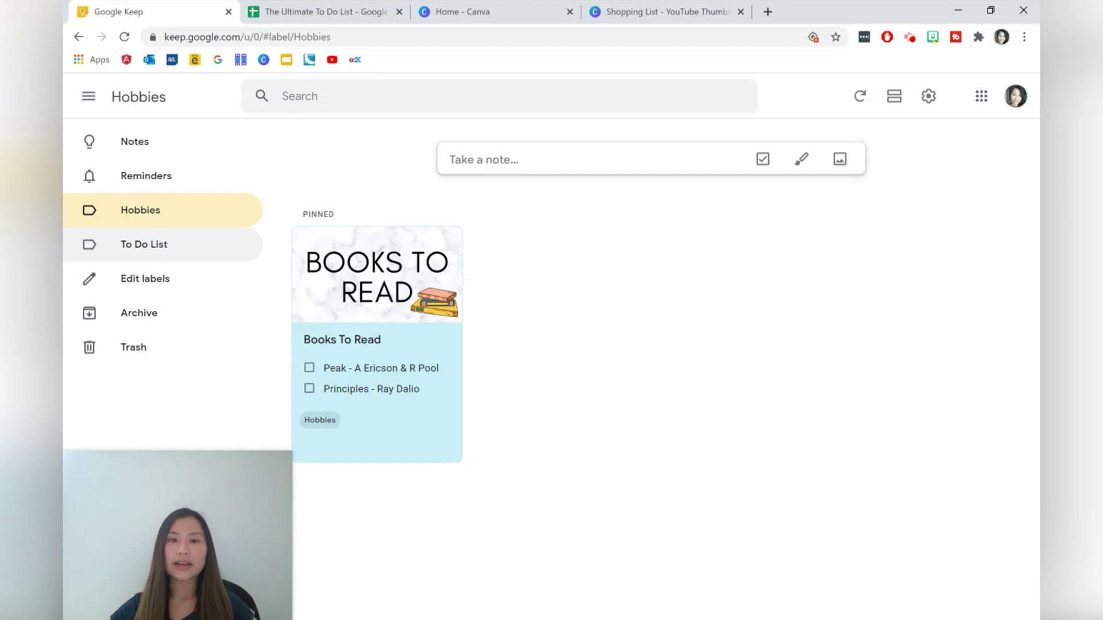
- Append #To Do List to the Shopping List note's title to apply the To Do List label
click(161, 246)
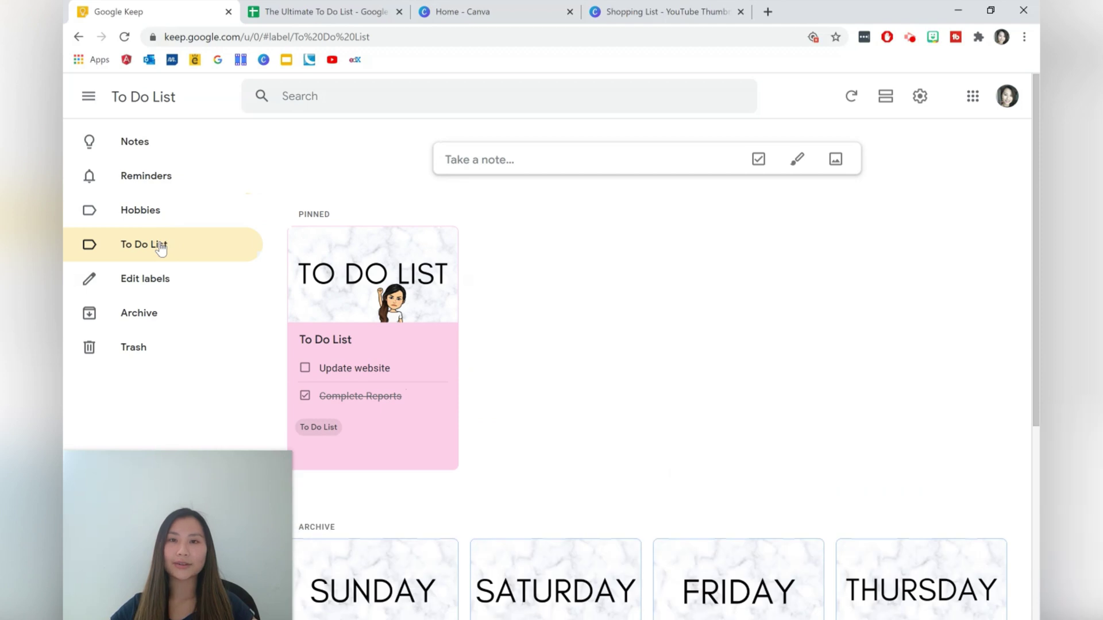
click(151, 153)
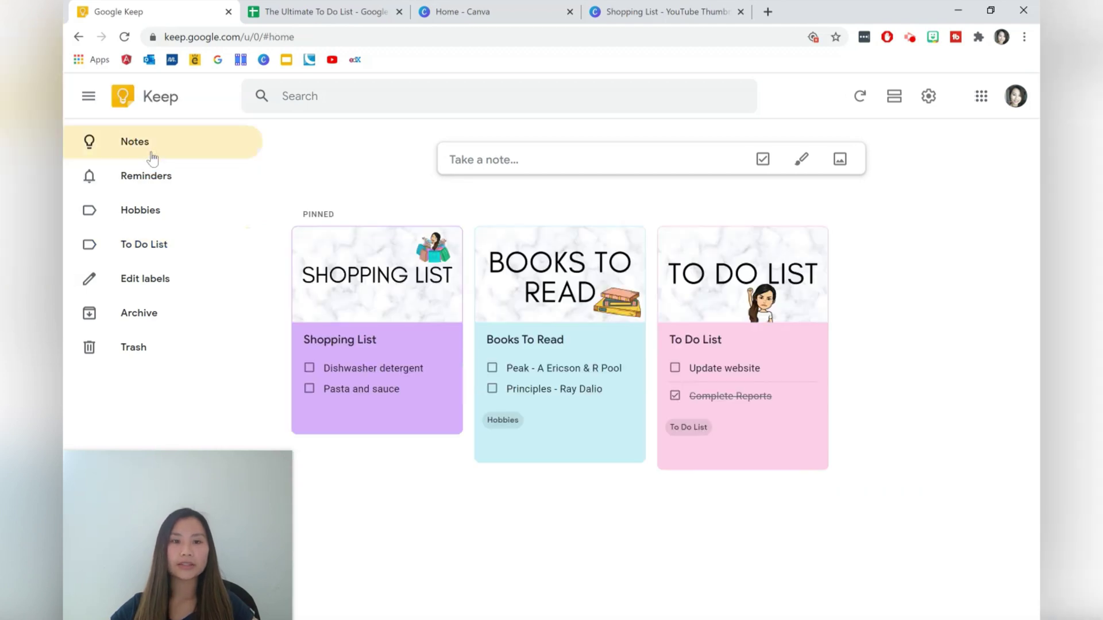
click(405, 339)
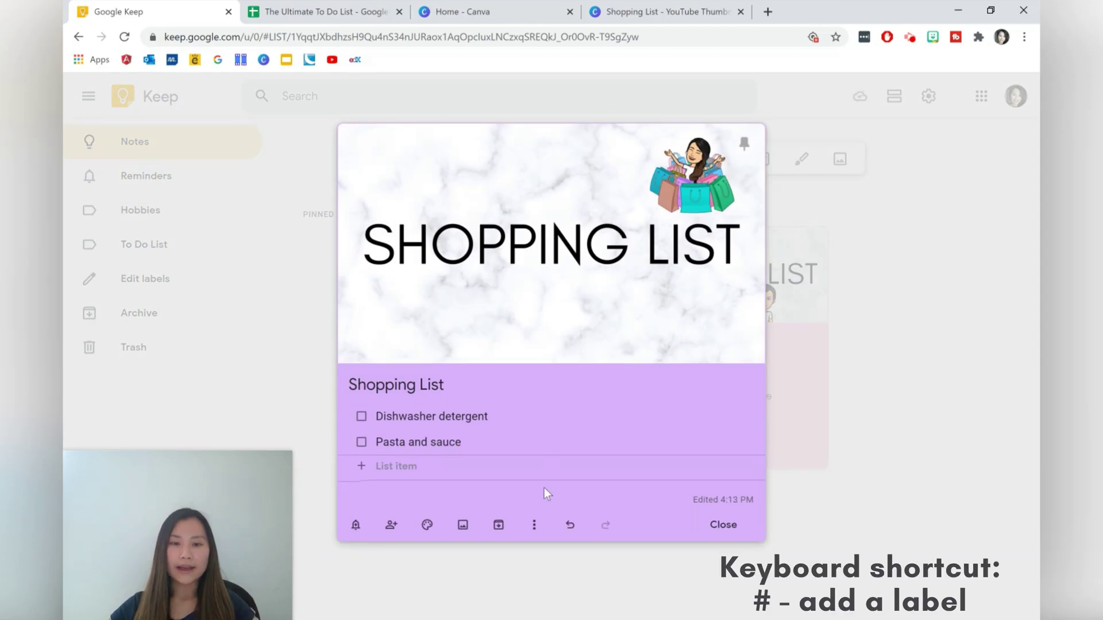
click(534, 524)
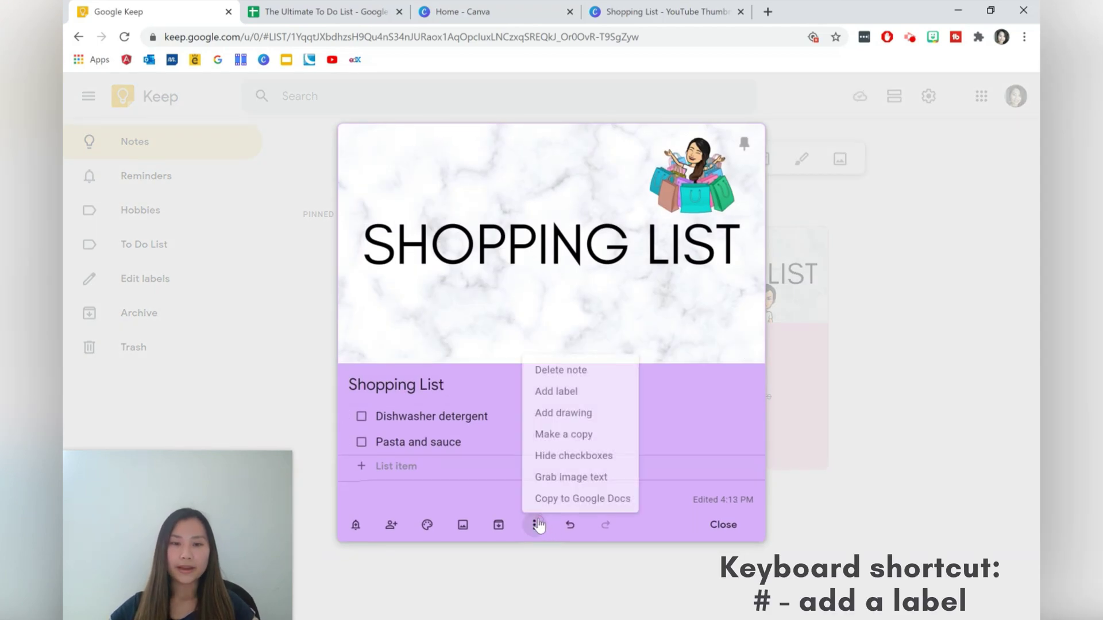
click(572, 393)
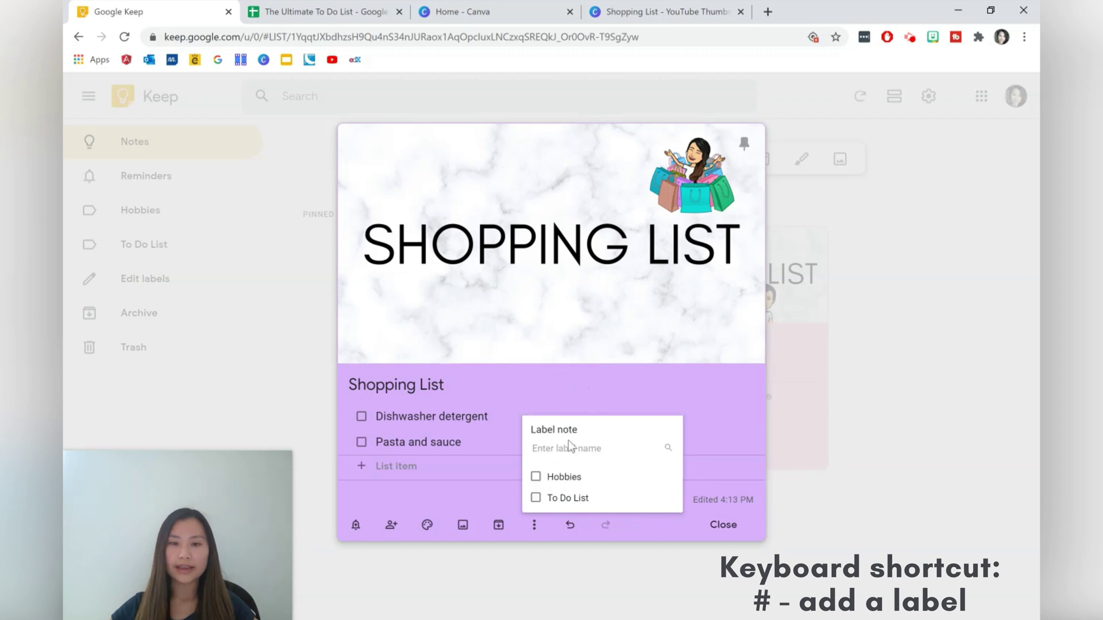
click(520, 392)
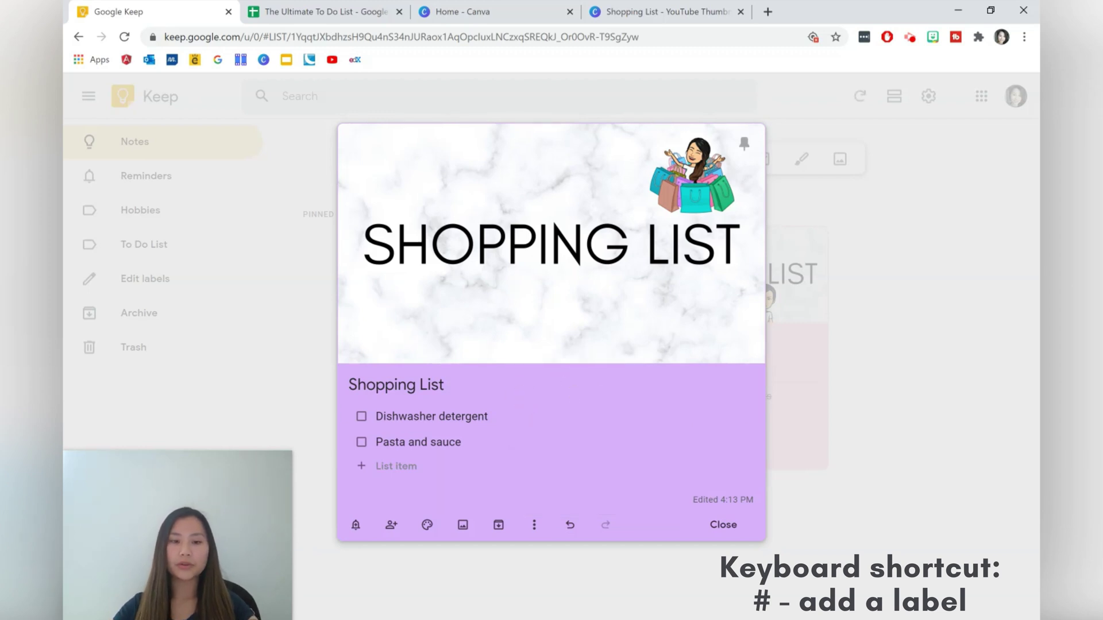
text(#)
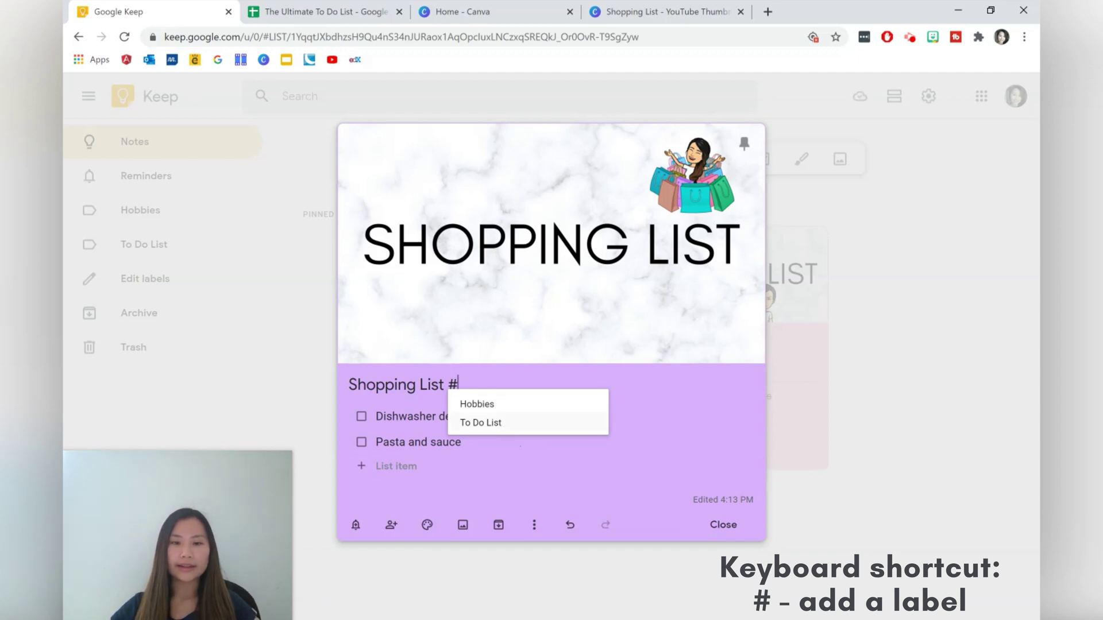
click(496, 425)
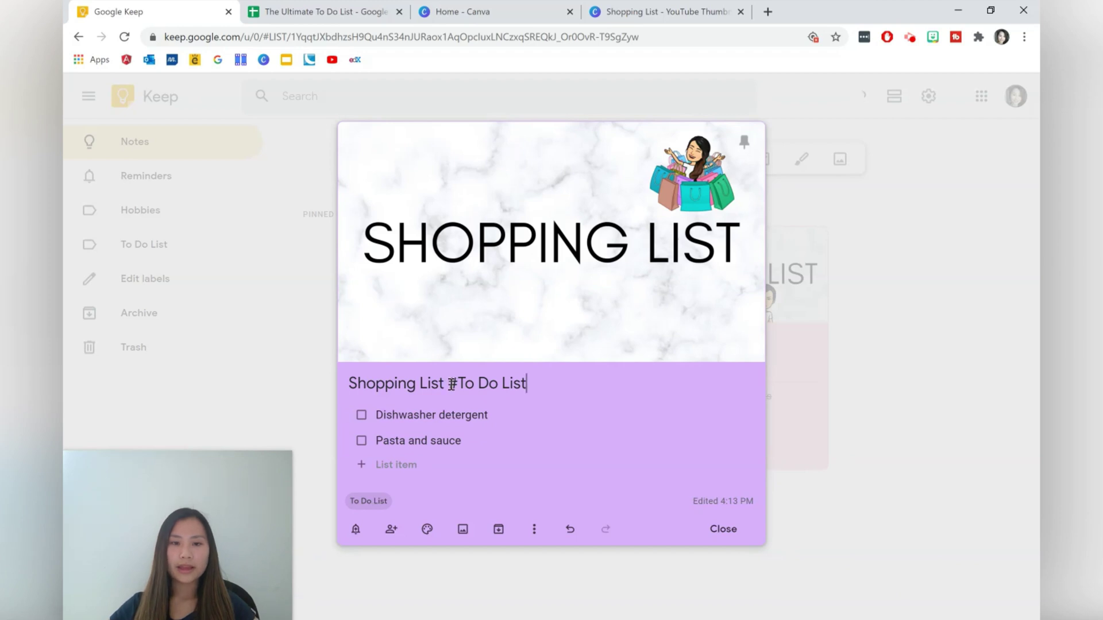
click(724, 529)
click(592, 528)
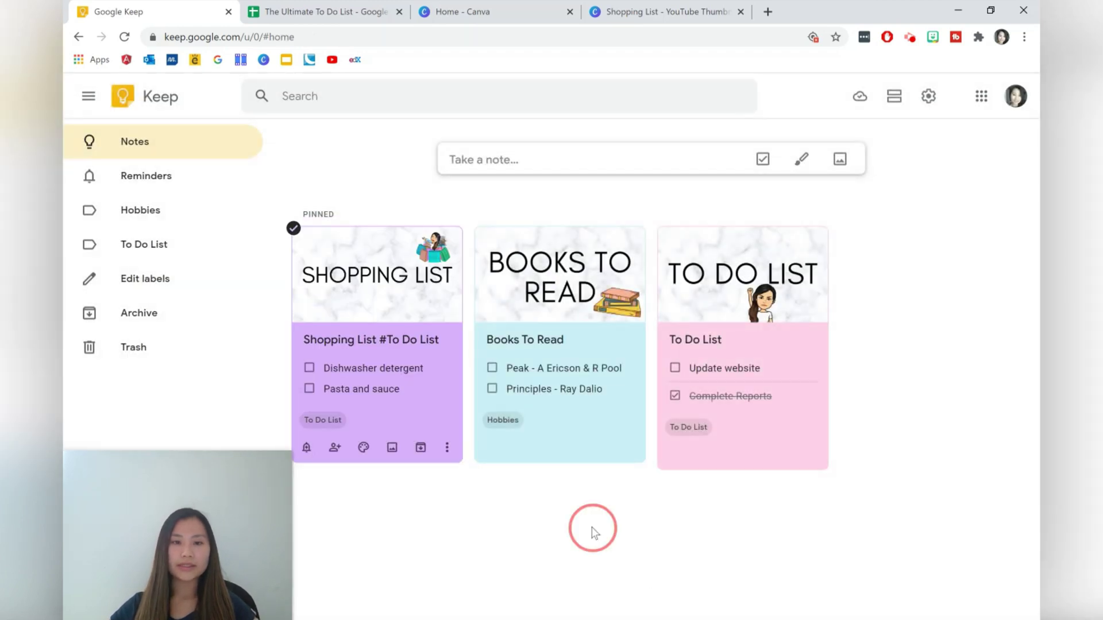